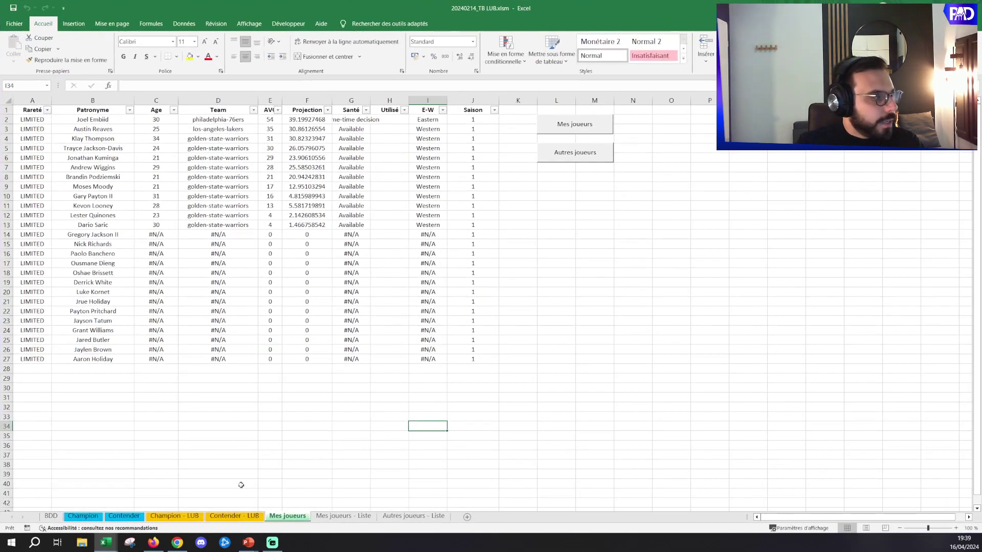
On the Champion - LUB sheet, set the Rareté filter to LIMITED and import the players
{"action": "left_click", "coordinate": [179, 517]}
{"action": "left_click", "coordinate": [306, 123]}
{"action": "left_click", "coordinate": [354, 124]}
{"action": "left_click", "coordinate": [254, 140]}
{"action": "left_click", "coordinate": [441, 145]}
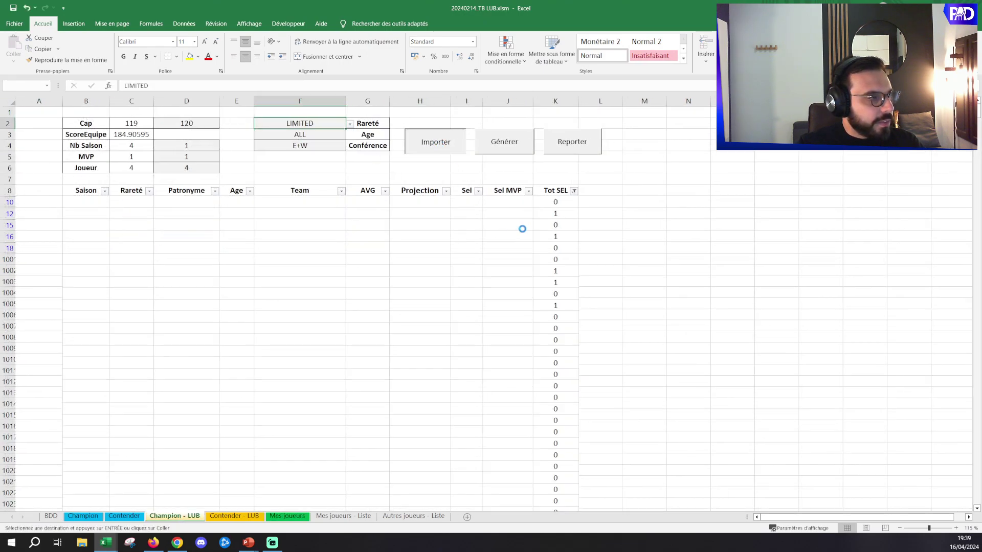
Generate the optimal lineup on the Champion - LUB sheet and review each selected player
{"action": "left_click", "coordinate": [503, 149]}
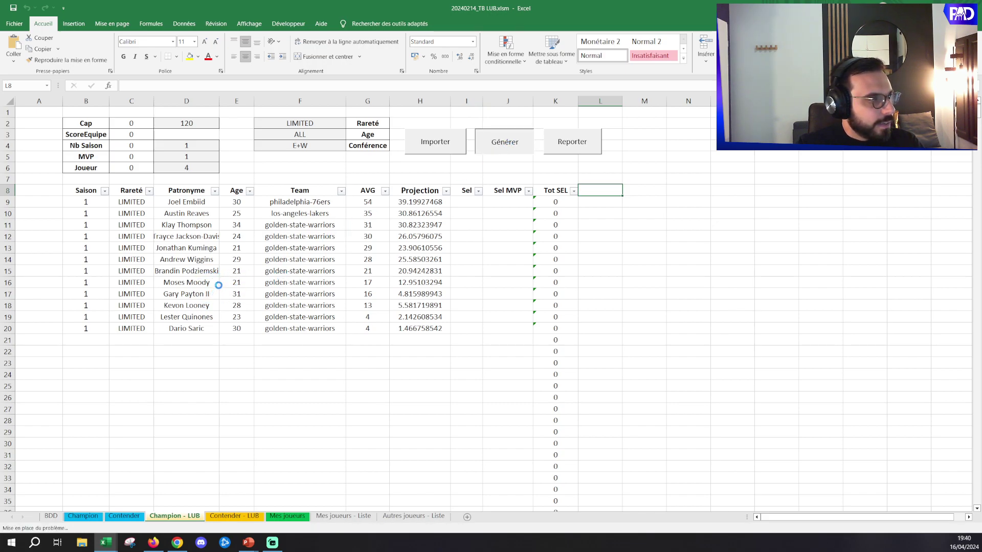
{"action": "left_click", "coordinate": [291, 237]}
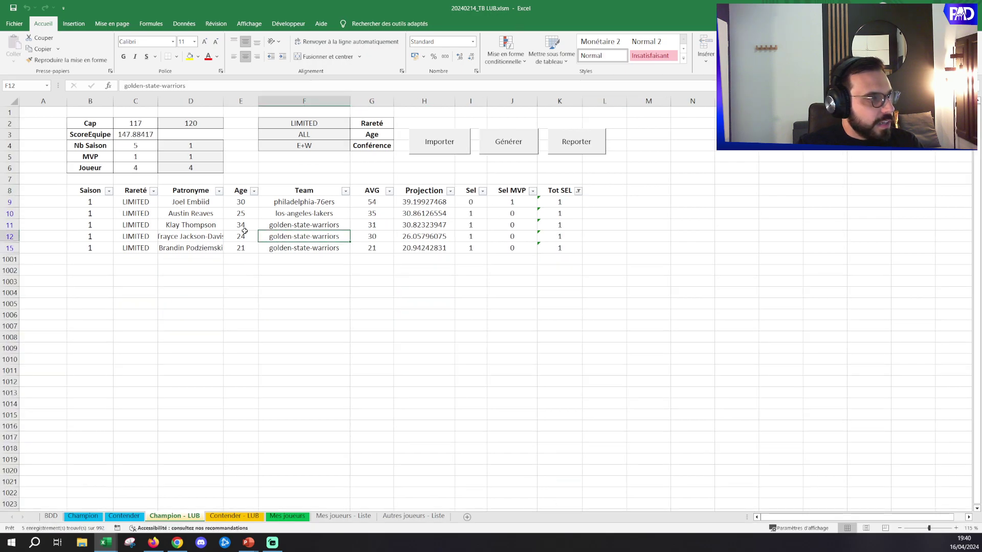
{"action": "left_click", "coordinate": [215, 201]}
{"action": "left_click", "coordinate": [215, 212]}
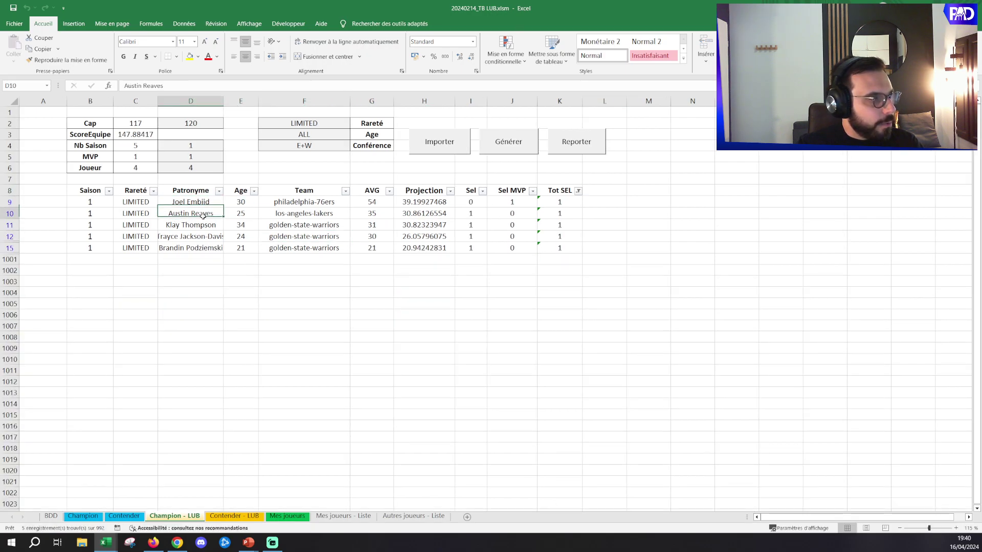
{"action": "left_click", "coordinate": [211, 225]}
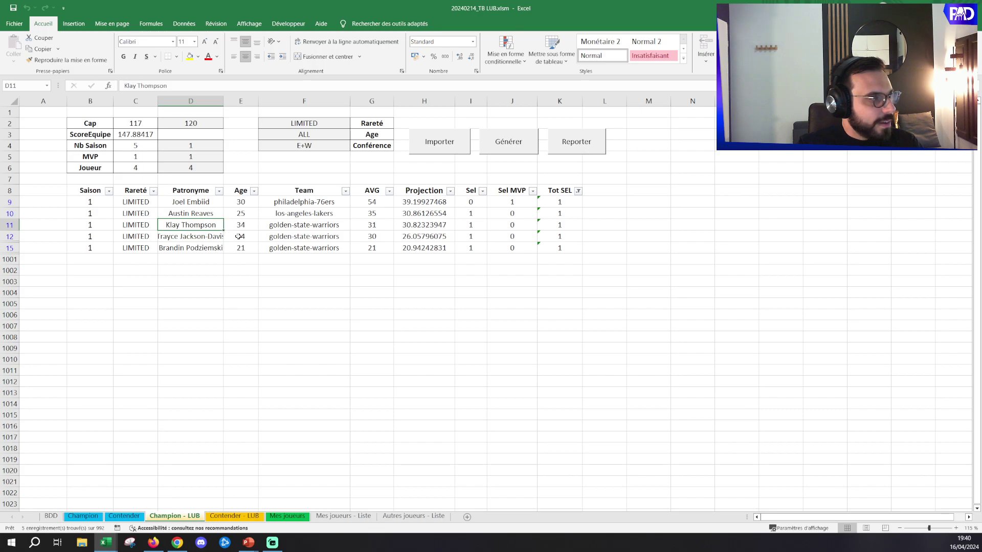
{"action": "left_click", "coordinate": [217, 238]}
{"action": "left_click", "coordinate": [210, 250]}
{"action": "left_click", "coordinate": [362, 312]}
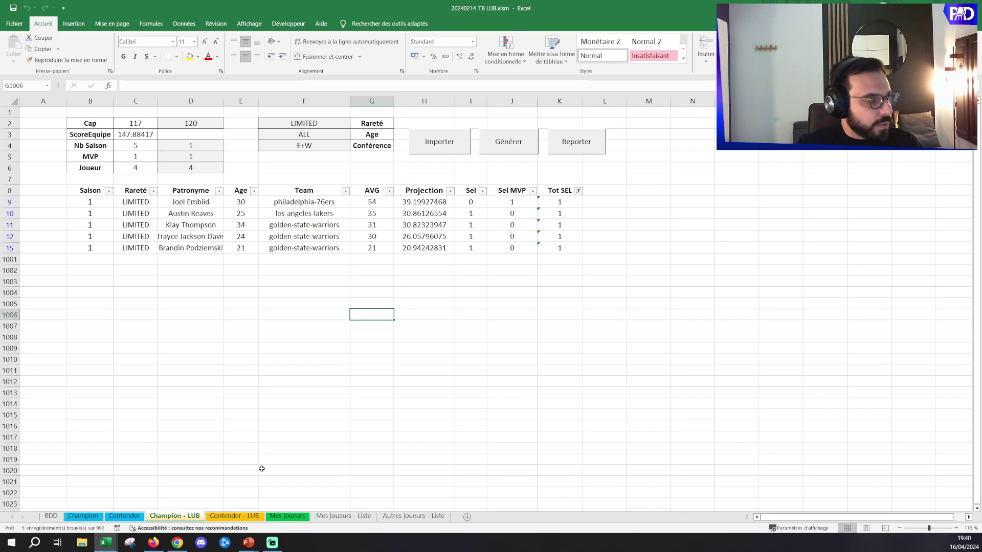
Check the Champion - LUB lineup against the Mes joueurs list and report its players as used
{"action": "left_click", "coordinate": [287, 516]}
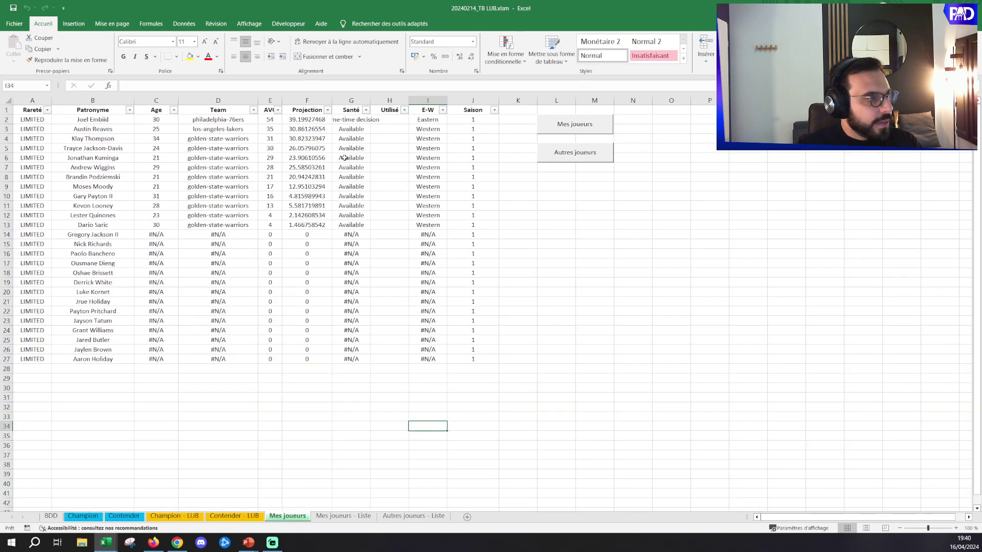
{"action": "left_click", "coordinate": [173, 516]}
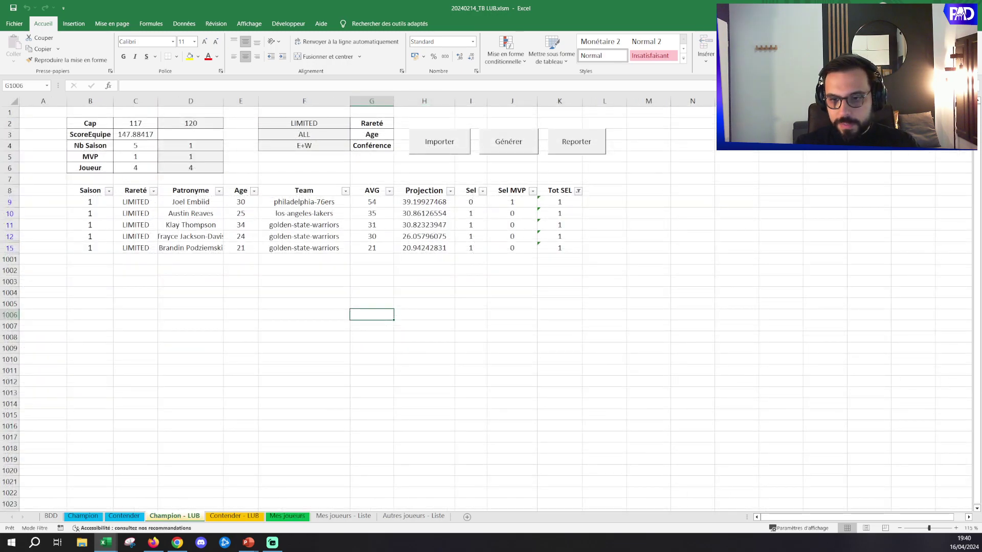
{"action": "key", "text": "alt+Tab"}
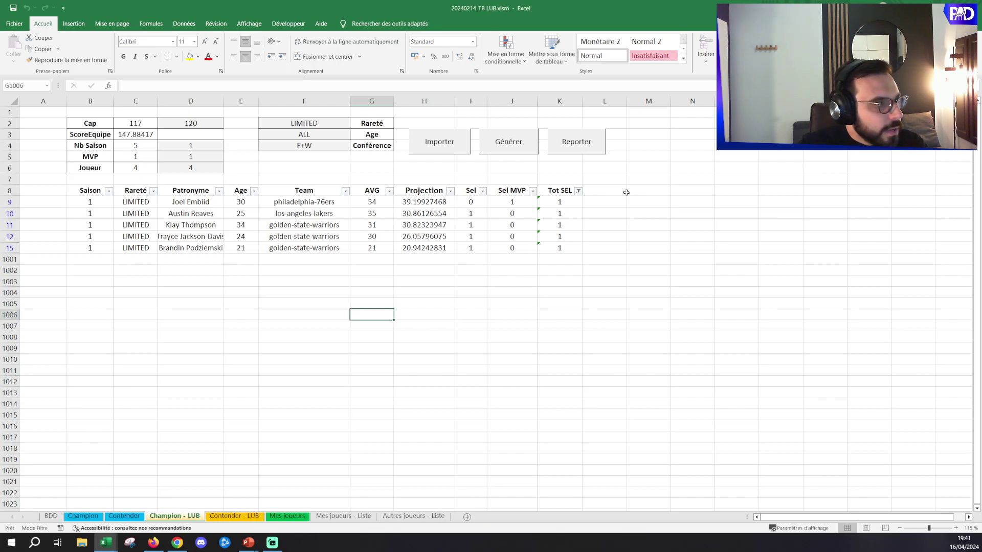
{"action": "left_click", "coordinate": [583, 151]}
On the Contender - LUB sheet, set the Rareté to LIMITED and import the remaining players
{"action": "left_click", "coordinate": [234, 515]}
{"action": "left_click", "coordinate": [627, 229]}
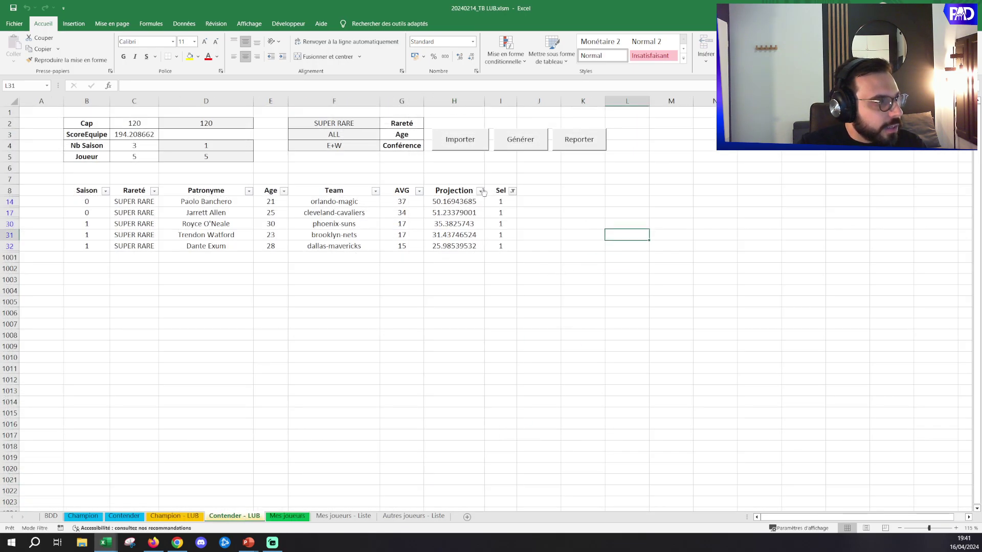
{"action": "left_click", "coordinate": [361, 123]}
{"action": "left_click", "coordinate": [384, 124]}
{"action": "left_click", "coordinate": [300, 141]}
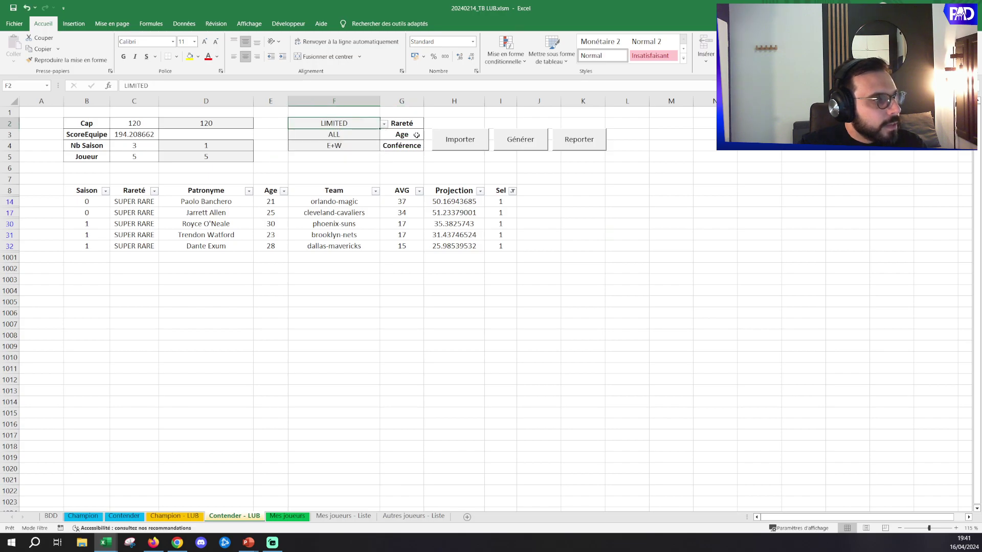
{"action": "left_click", "coordinate": [450, 141]}
{"action": "left_click", "coordinate": [606, 214]}
{"action": "left_click_drag", "start_coordinate": [231, 205], "coordinate": [216, 266]}
{"action": "left_click", "coordinate": [653, 255]}
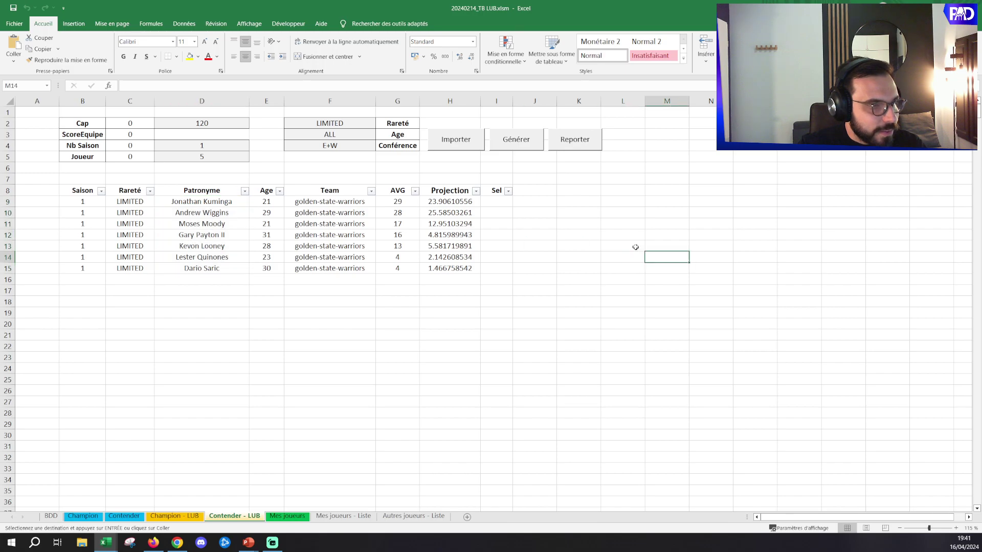
Generate the Contender - LUB lineup and clear its filter to show all imported players
{"action": "left_click", "coordinate": [507, 143]}
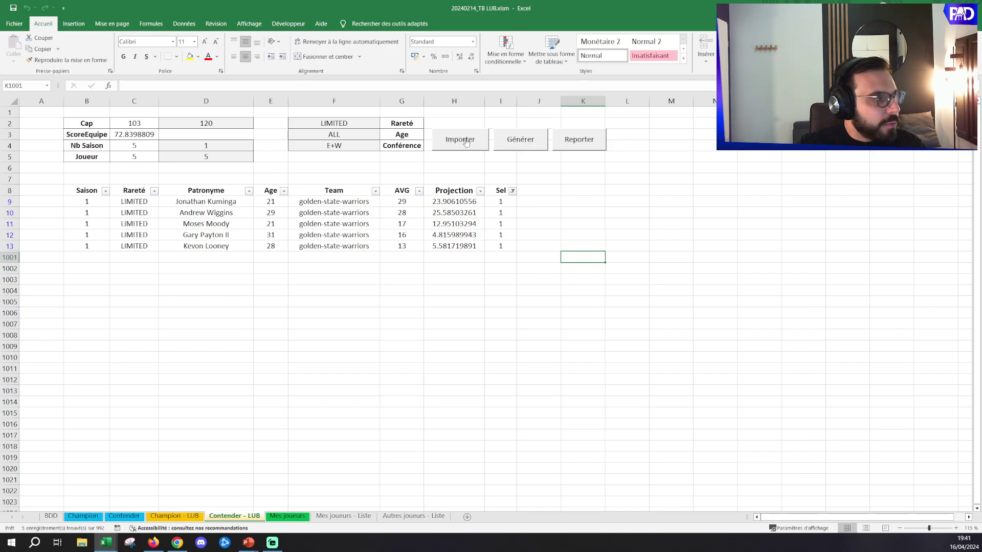
{"action": "left_click", "coordinate": [183, 24]}
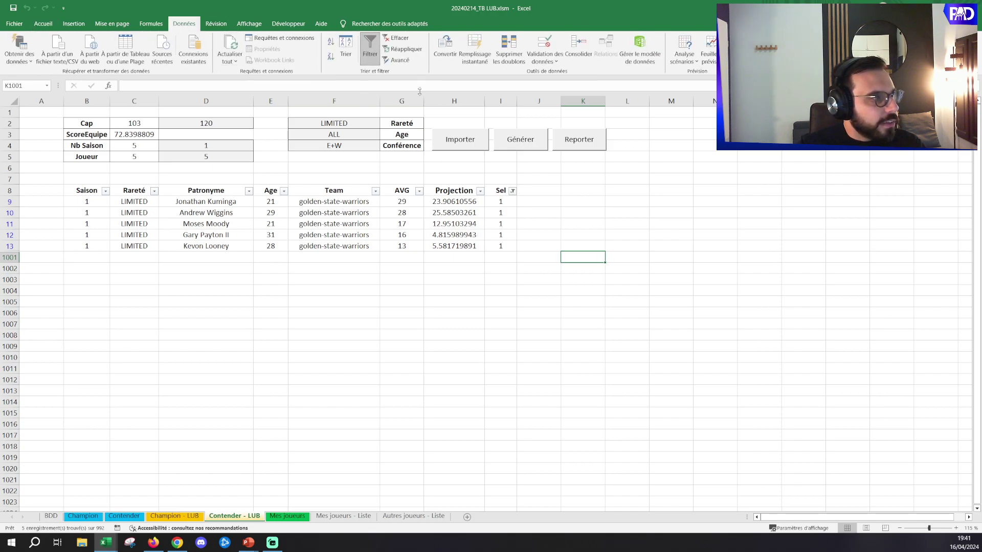
{"action": "left_click_drag", "start_coordinate": [454, 212], "coordinate": [454, 223]}
{"action": "left_click", "coordinate": [396, 37]}
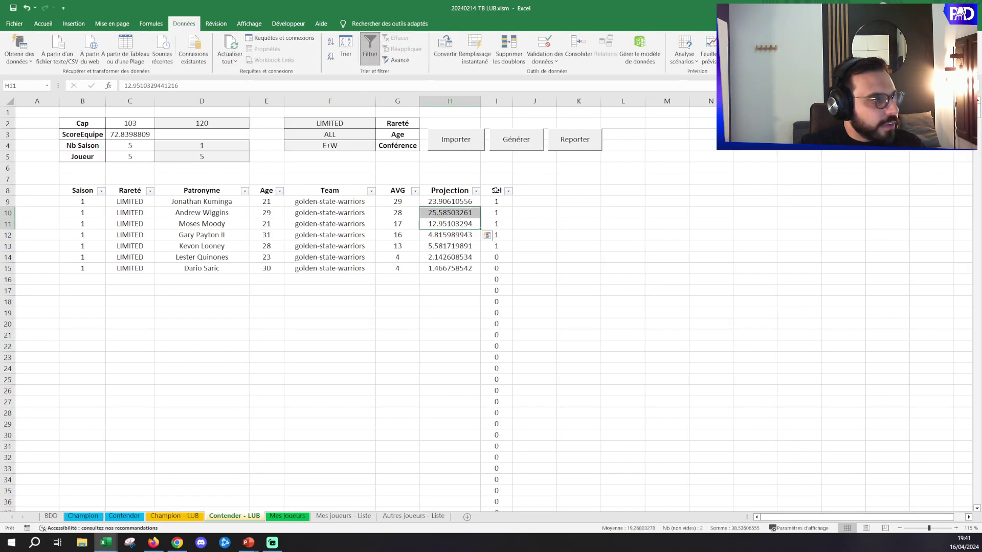
{"action": "left_click", "coordinate": [367, 259]}
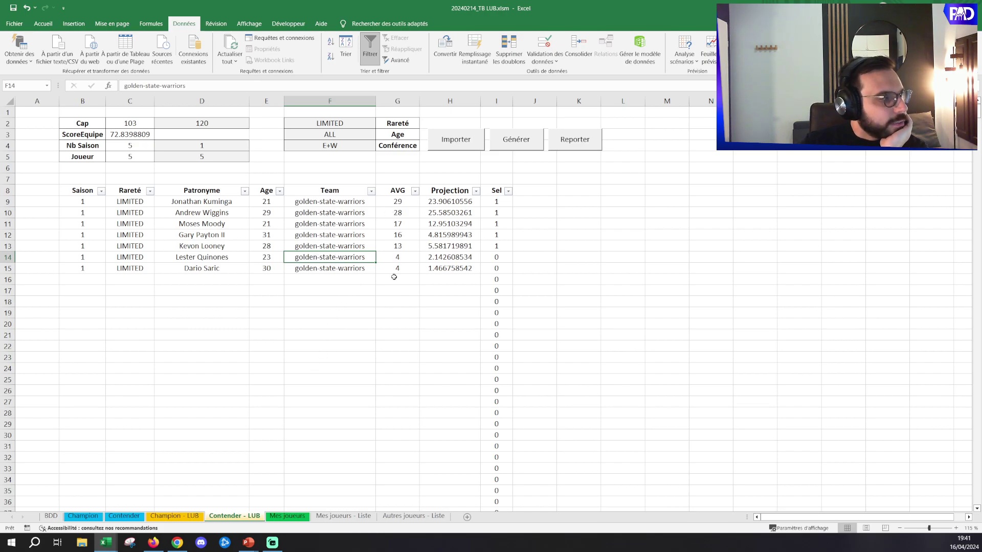
{"action": "left_click", "coordinate": [398, 246]}
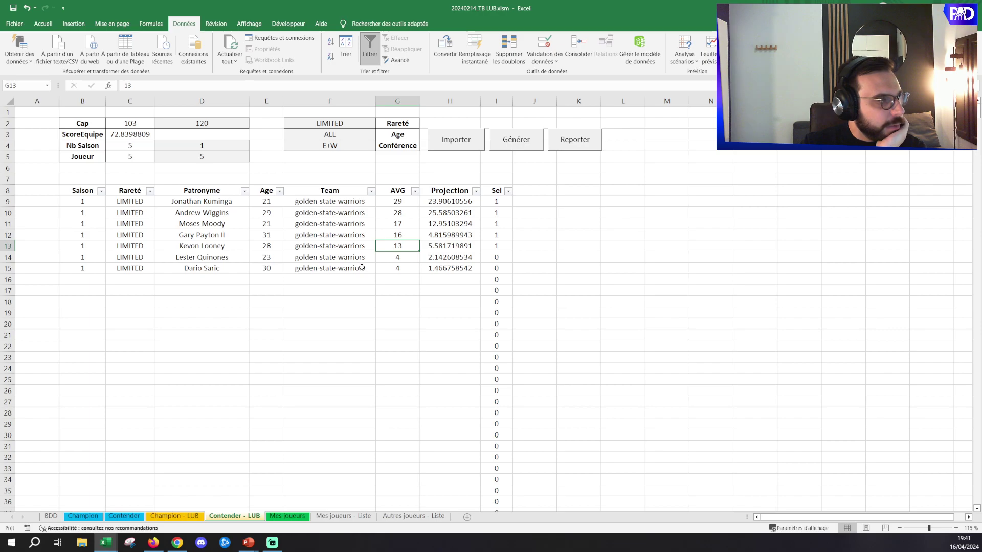
Compare the generated Champion - LUB and Contender - LUB lineups, examining Austin Reaves's team and projection
{"action": "left_click", "coordinate": [189, 516]}
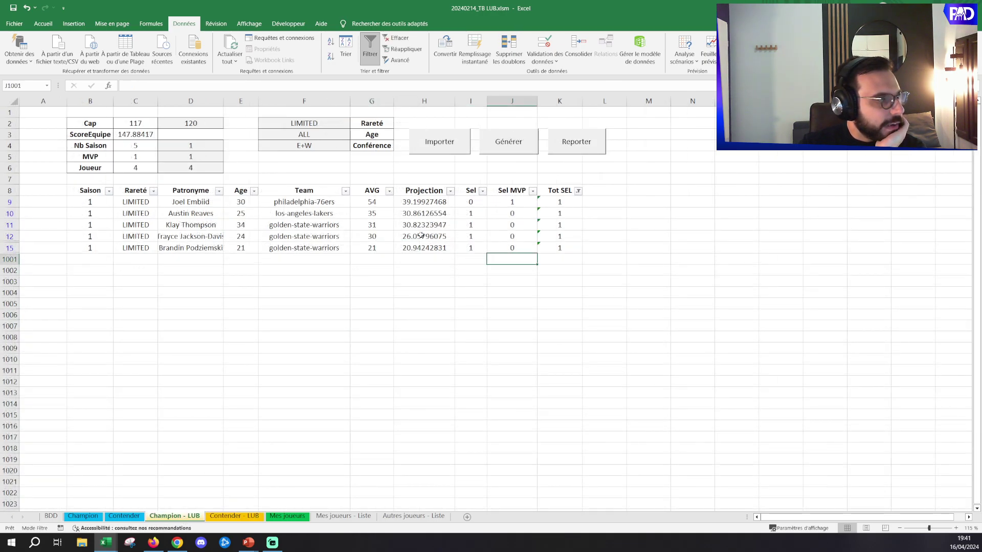
{"action": "left_click", "coordinate": [184, 214]}
{"action": "left_click", "coordinate": [234, 516]}
{"action": "left_click", "coordinate": [393, 313]}
{"action": "left_click", "coordinate": [175, 516]}
{"action": "left_click", "coordinate": [424, 213]}
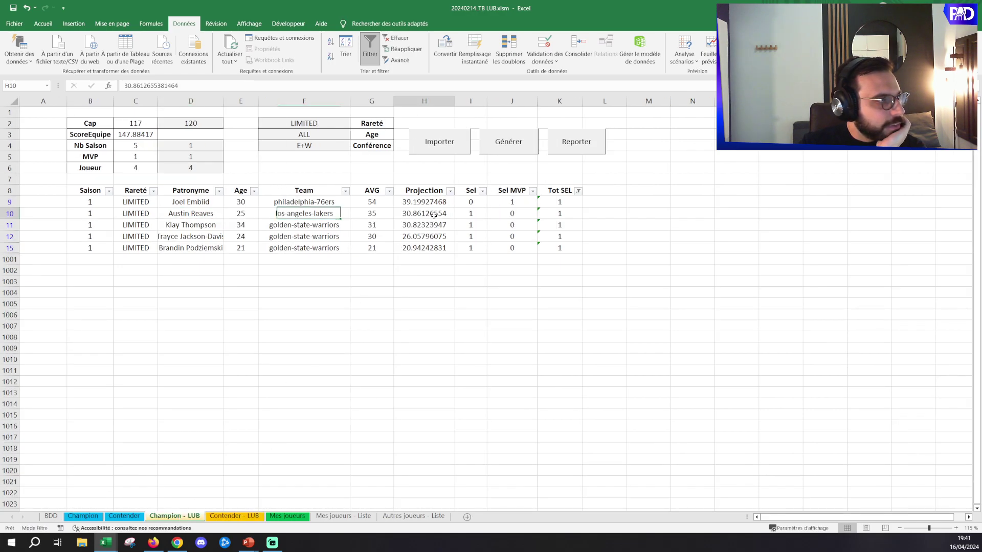
{"action": "left_click", "coordinate": [387, 257]}
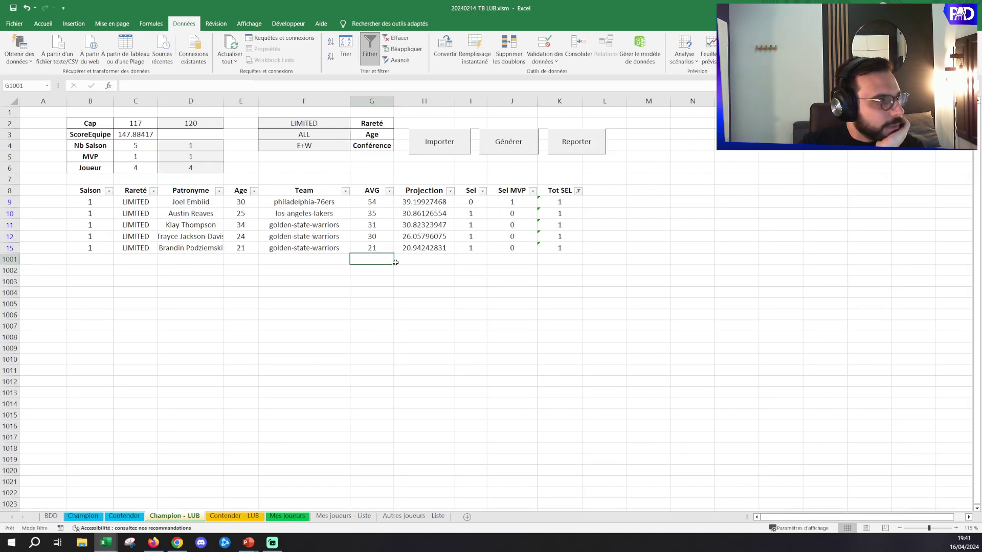
{"action": "left_click", "coordinate": [505, 258]}
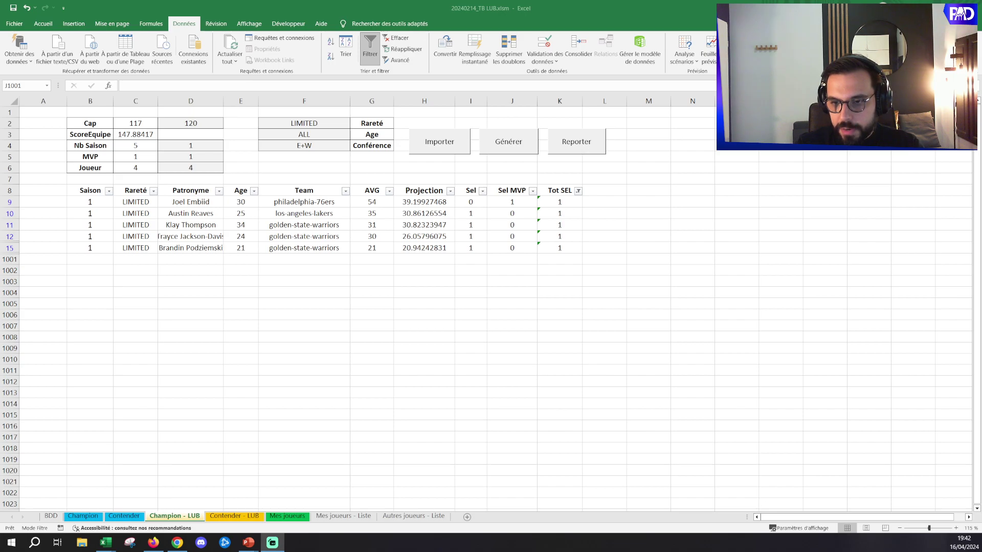
{"action": "left_click", "coordinate": [371, 344]}
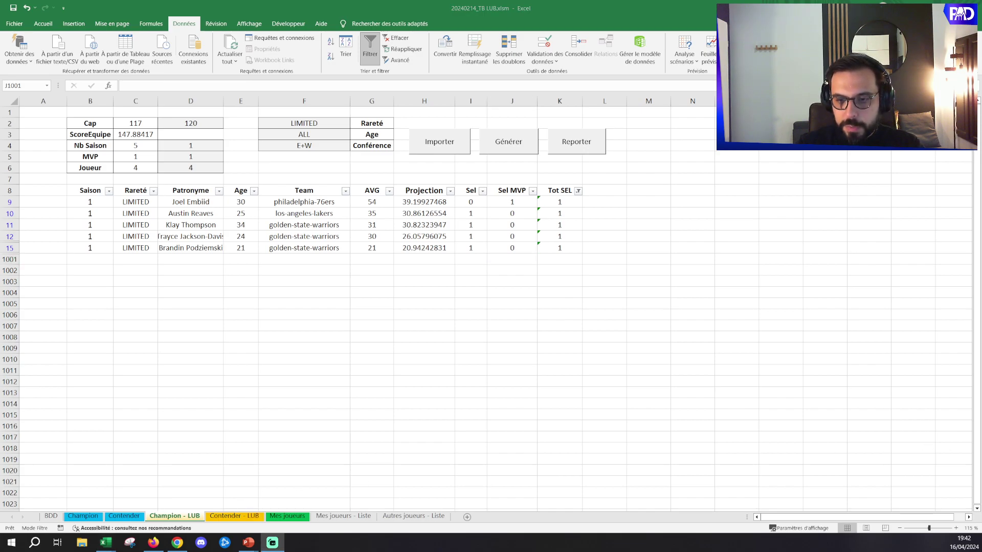
Reset the Mes joueurs list with the Autres joueurs macro and import the players again on the Champion - LUB sheet
{"action": "left_click", "coordinate": [287, 516]}
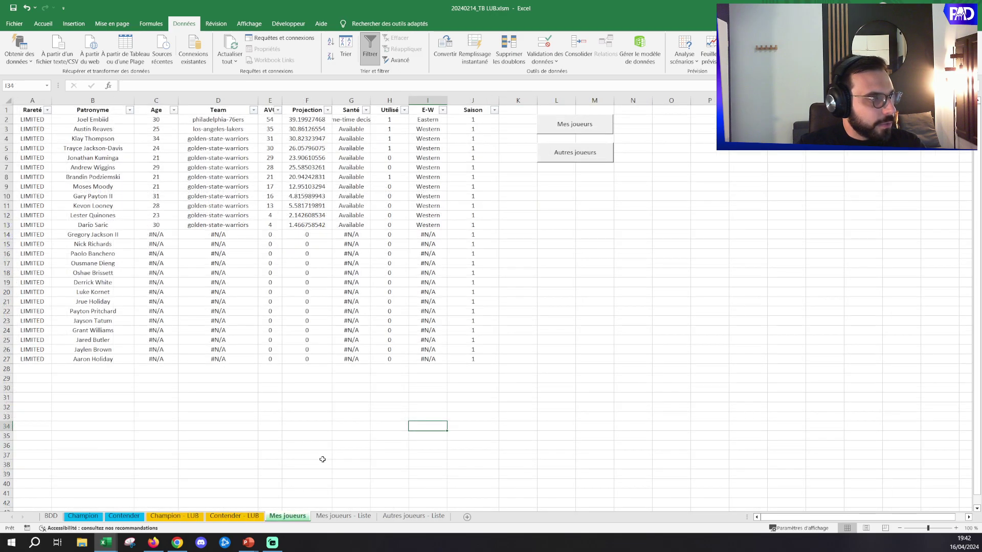
{"action": "left_click", "coordinate": [577, 155]}
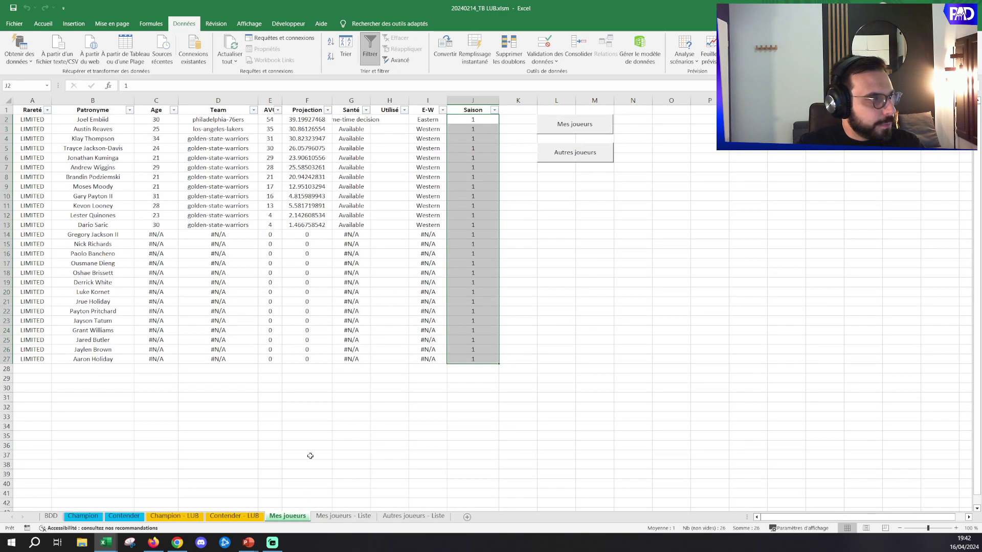
{"action": "left_click", "coordinate": [174, 516]}
{"action": "left_click", "coordinate": [435, 142]}
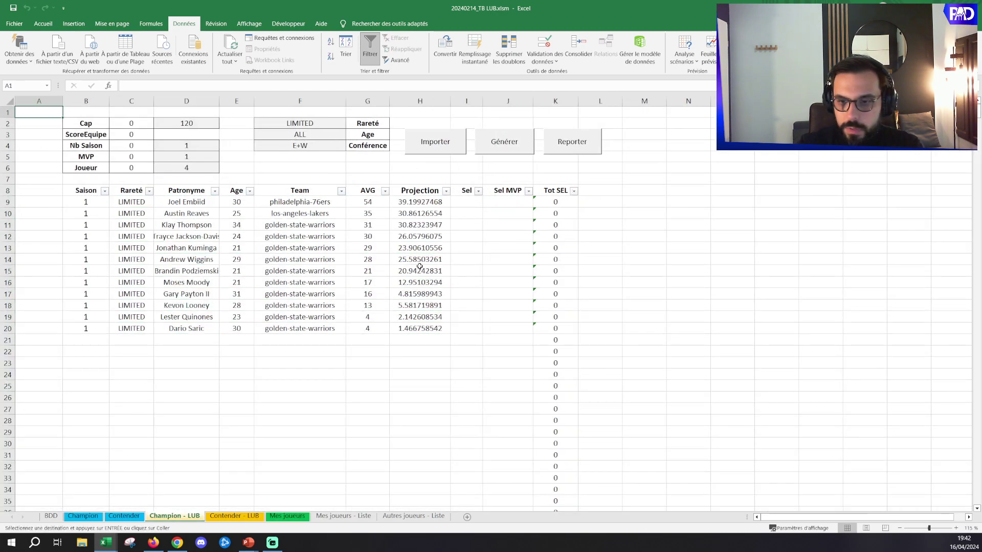
Set Austin Reaves's projection to 0 in the Champion - LUB list and generate a new lineup
{"action": "left_click", "coordinate": [419, 214]}
{"action": "key", "text": "Return"}
{"action": "left_click", "coordinate": [428, 279]}
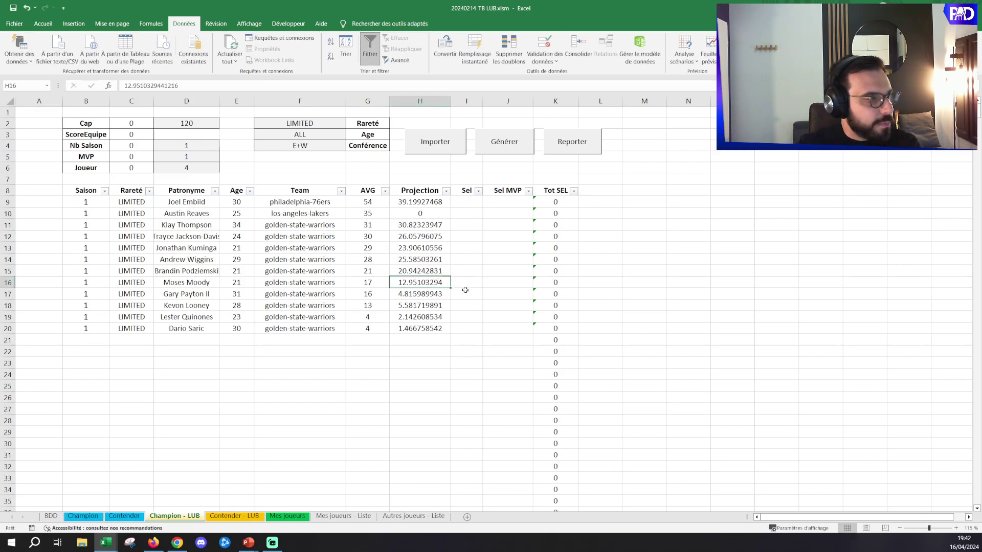
{"action": "left_click", "coordinate": [519, 233]}
{"action": "left_click", "coordinate": [504, 147]}
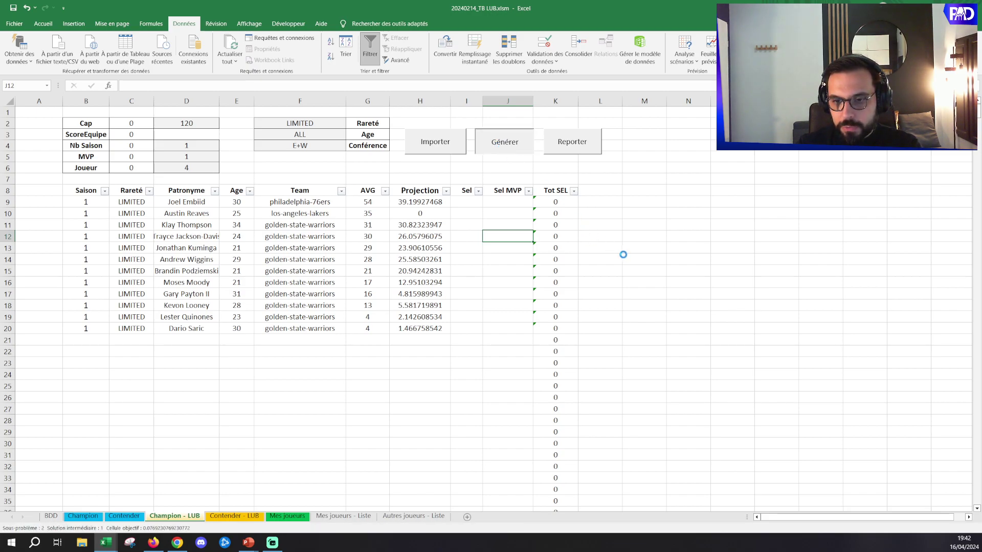
{"action": "left_click", "coordinate": [353, 236]}
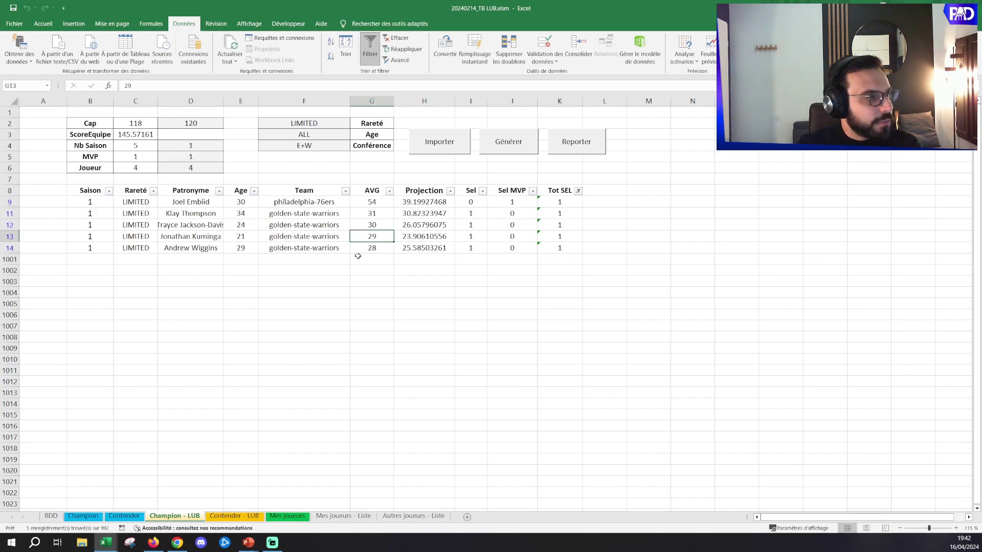
{"action": "left_click", "coordinate": [233, 246]}
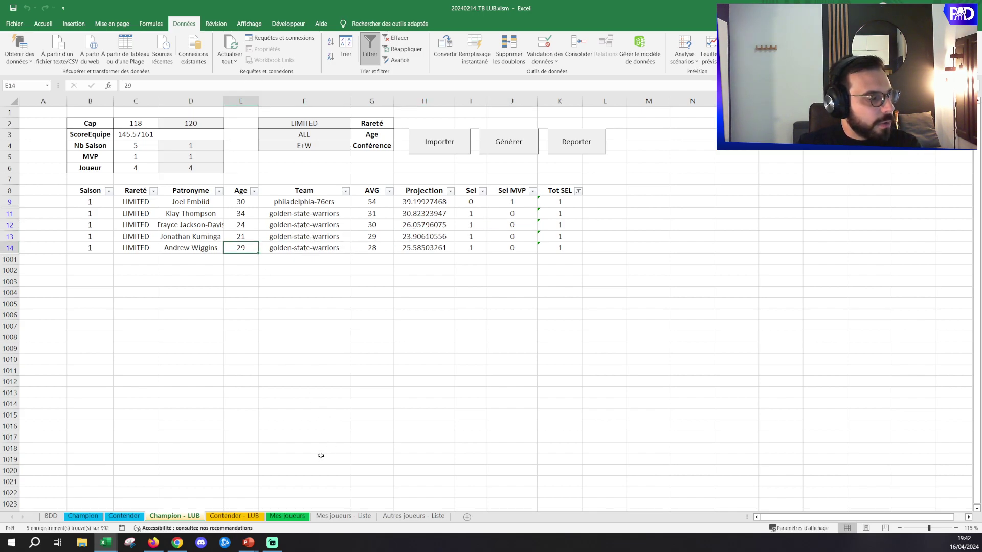
Look over the Contender - LUB sheet, and clear the Champion - LUB filter to examine the unselected players' projections
{"action": "left_click", "coordinate": [234, 516]}
{"action": "left_click", "coordinate": [188, 516]}
{"action": "left_click", "coordinate": [450, 224]}
{"action": "left_click", "coordinate": [397, 38]}
{"action": "left_click", "coordinate": [493, 271]}
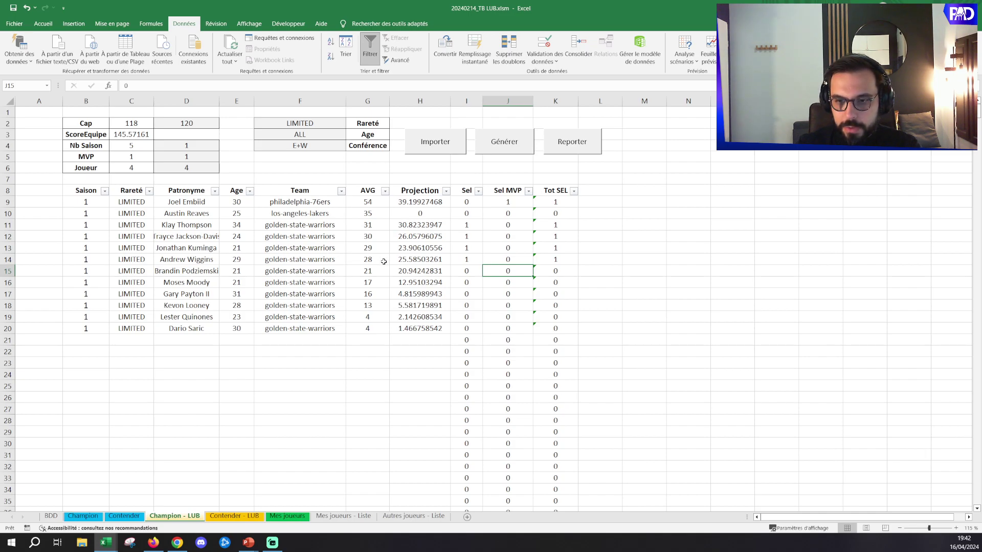
{"action": "key", "text": "Left"}
{"action": "key", "text": "Left"}
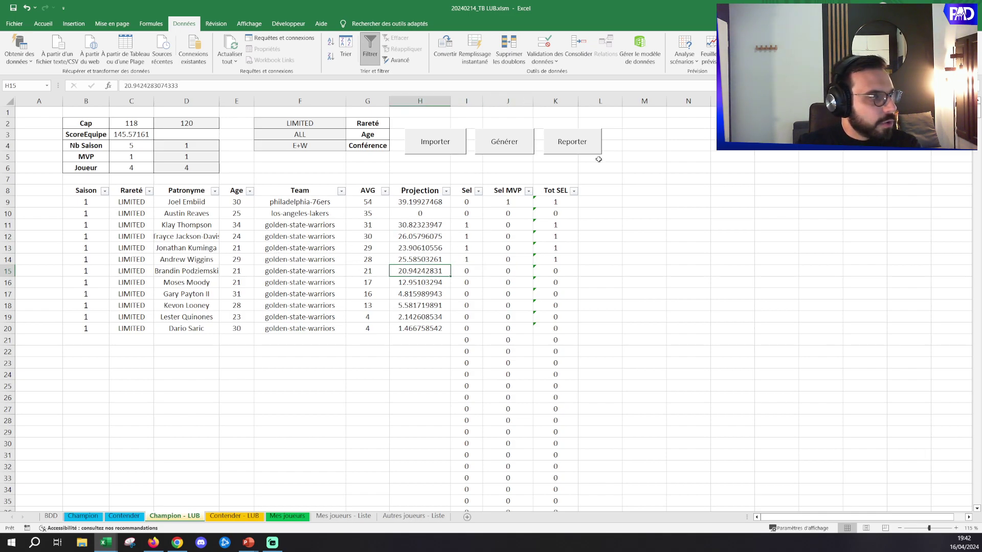
Generate the Champion - LUB lineup again and report its players as used
{"action": "left_click", "coordinate": [507, 143]}
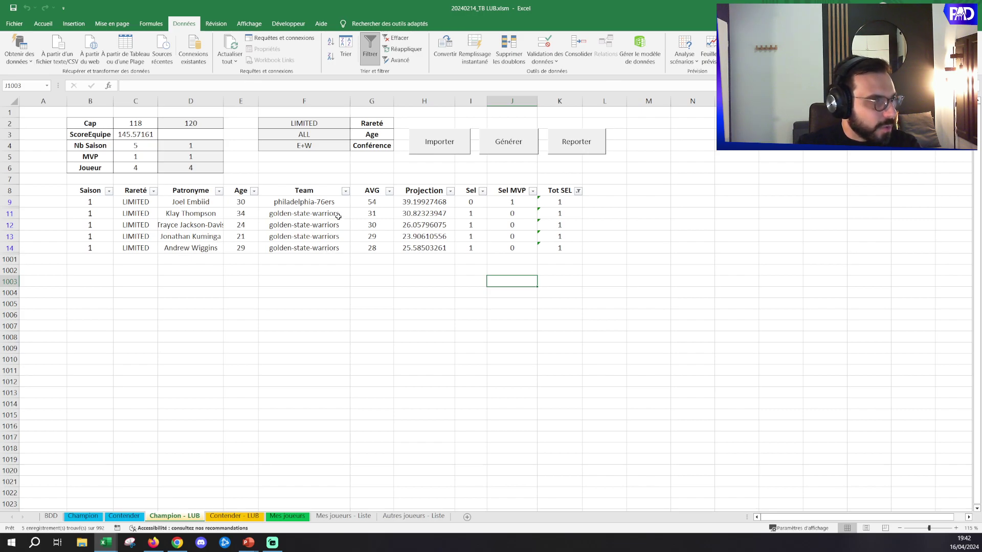
{"action": "left_click_drag", "start_coordinate": [338, 217], "coordinate": [348, 249]}
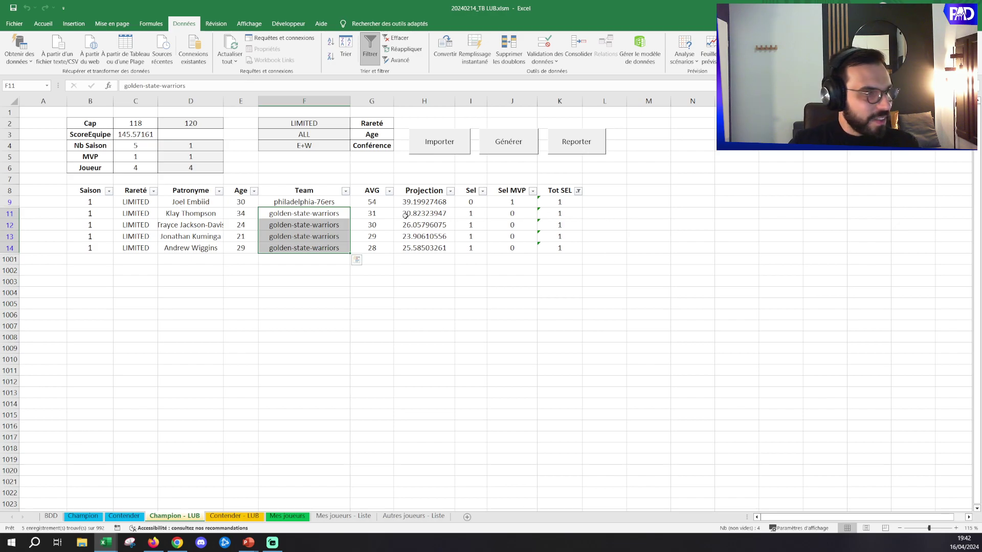
{"action": "left_click", "coordinate": [576, 142]}
Import the remaining players on the Contender - LUB sheet and generate its lineup
{"action": "left_click", "coordinate": [244, 516]}
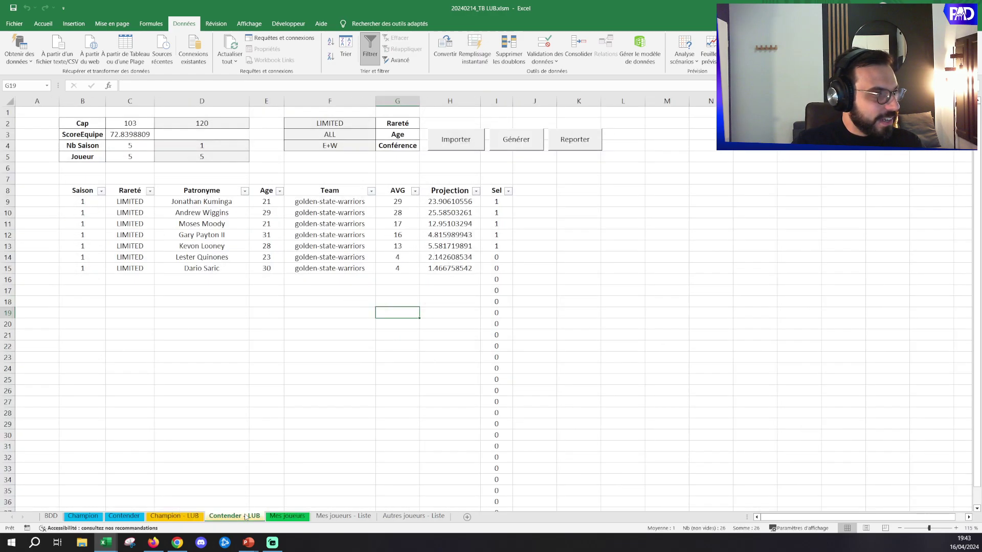
{"action": "left_click", "coordinate": [467, 146]}
{"action": "left_click", "coordinate": [526, 145]}
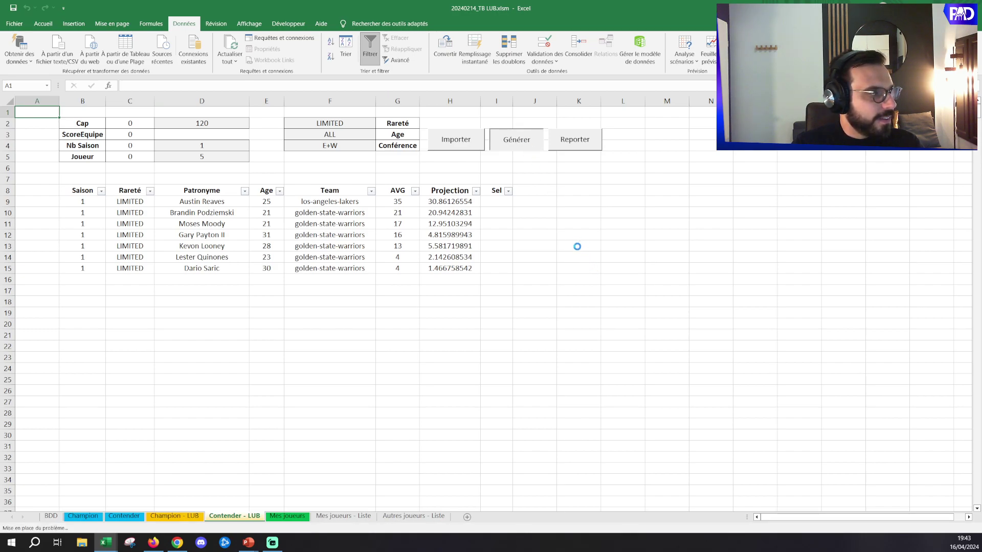
Review the Contender - LUB lineup's score and players, and check them against the player list on the Mes joueurs sheet
{"action": "left_click", "coordinate": [236, 216]}
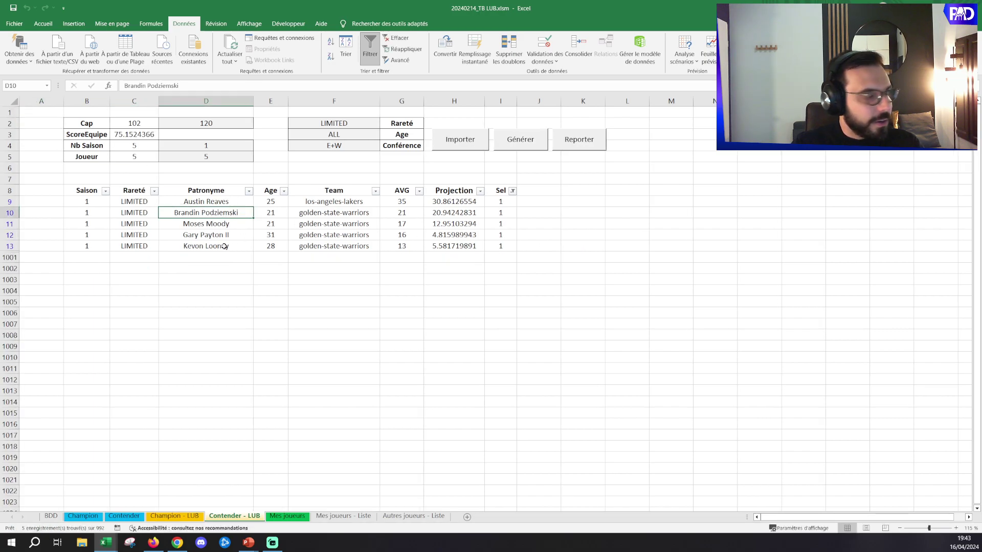
{"action": "key", "text": "alt+Tab"}
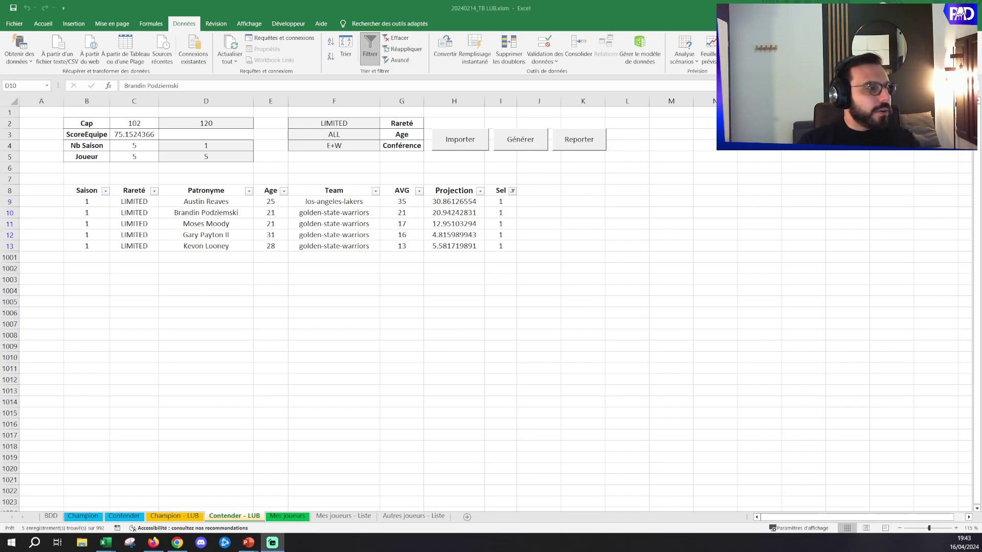
{"action": "left_click", "coordinate": [151, 136]}
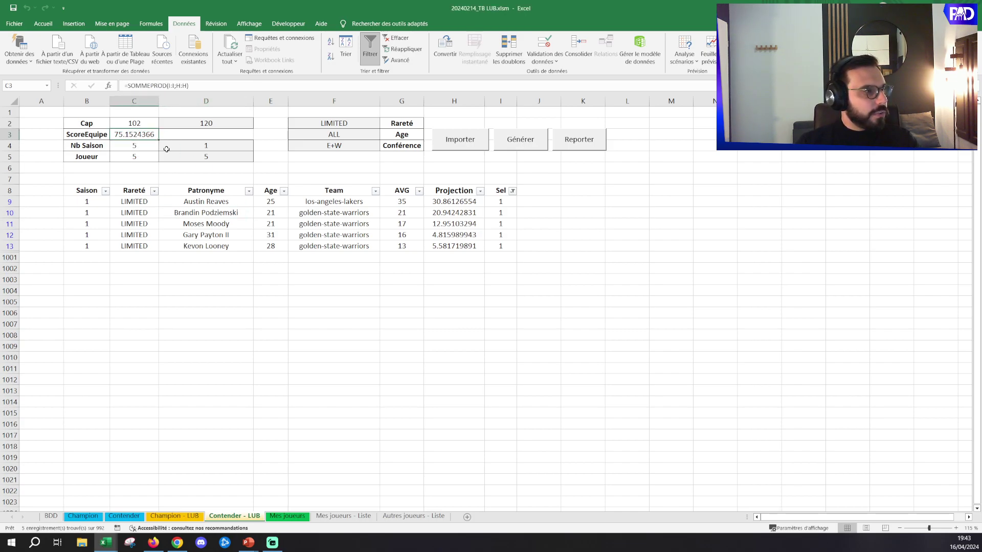
{"action": "left_click", "coordinate": [355, 225]}
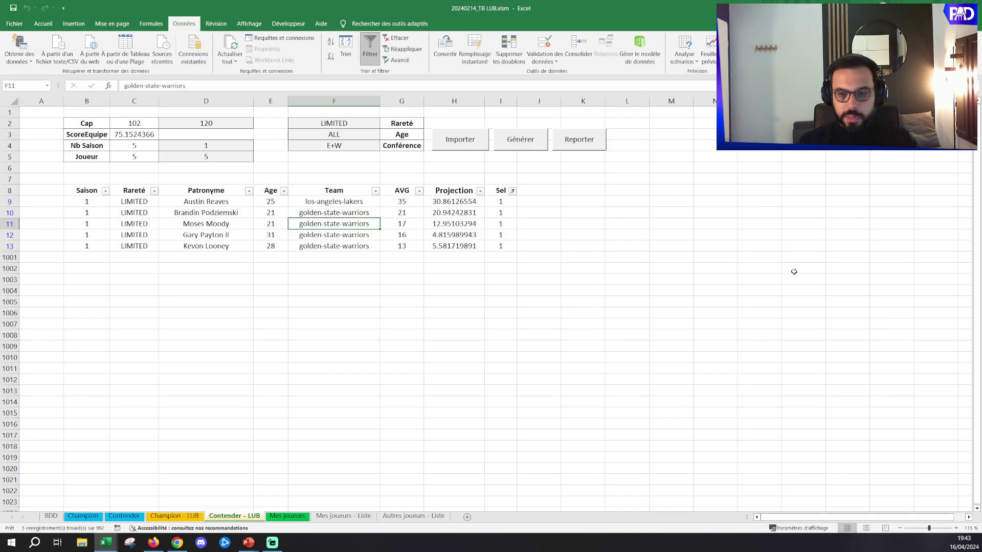
{"action": "left_click", "coordinate": [247, 246]}
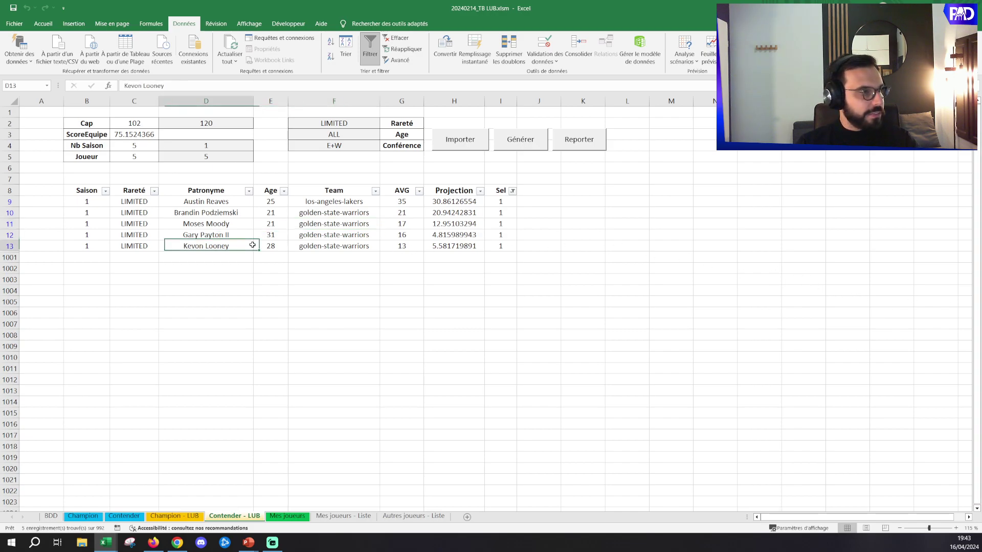
{"action": "left_click", "coordinate": [469, 236]}
{"action": "left_click", "coordinate": [393, 235]}
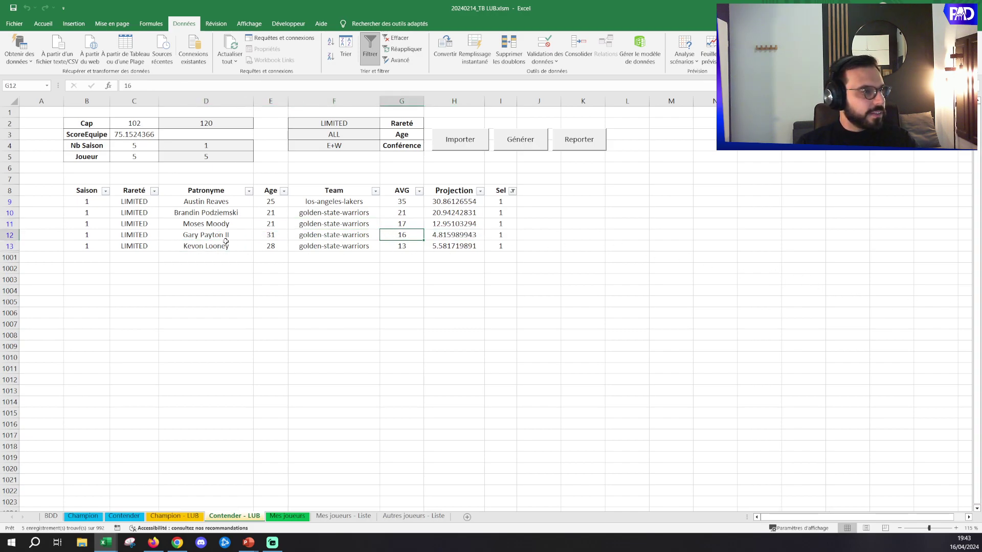
{"action": "left_click", "coordinate": [462, 236]}
{"action": "left_click", "coordinate": [294, 515]}
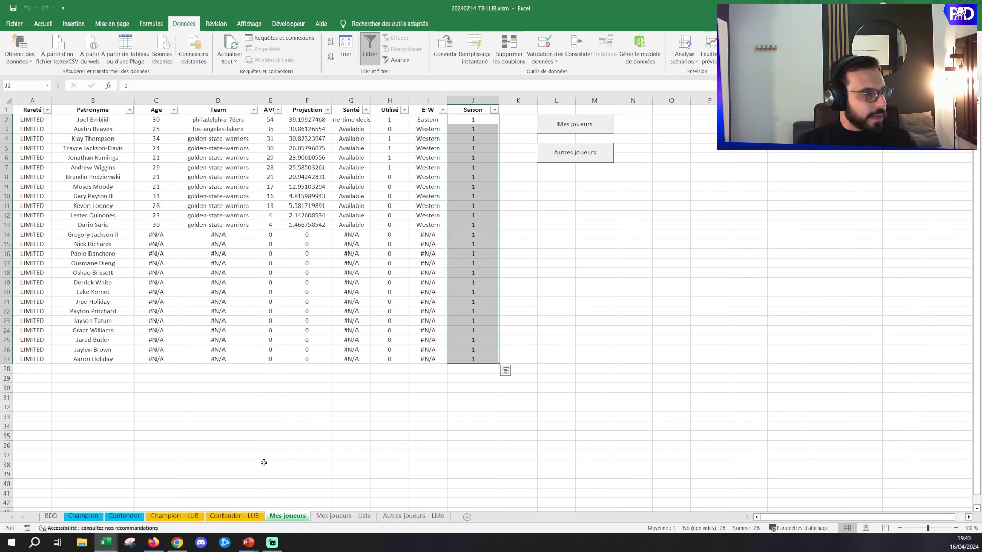
Set Gary Payton II's projection to 0 on the Contender - LUB sheet, generate the lineup again and check its ScoreEquipe
{"action": "left_click", "coordinate": [236, 516]}
{"action": "left_click", "coordinate": [240, 228]}
{"action": "left_click", "coordinate": [454, 235]}
{"action": "type", "text": "0"}
{"action": "left_click", "coordinate": [618, 238]}
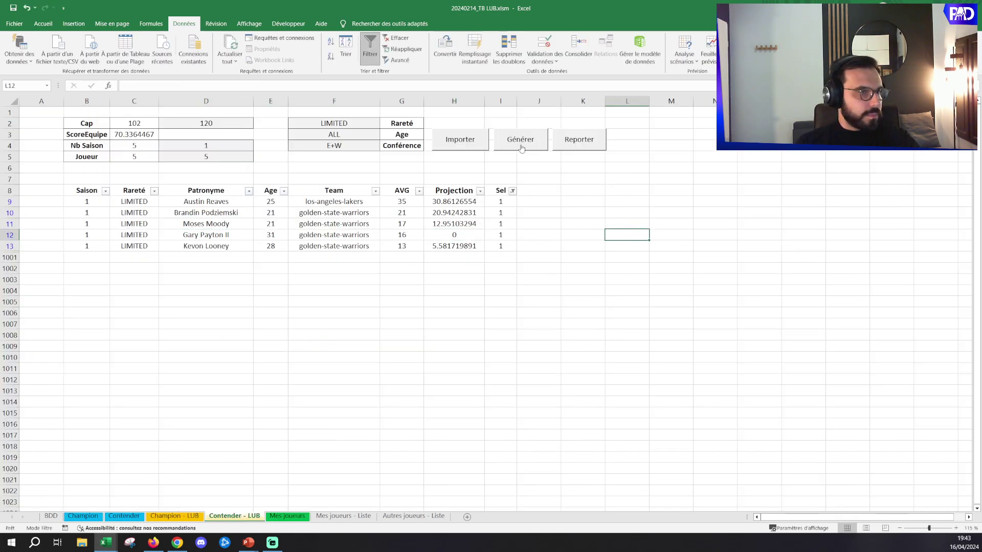
{"action": "left_click", "coordinate": [520, 144]}
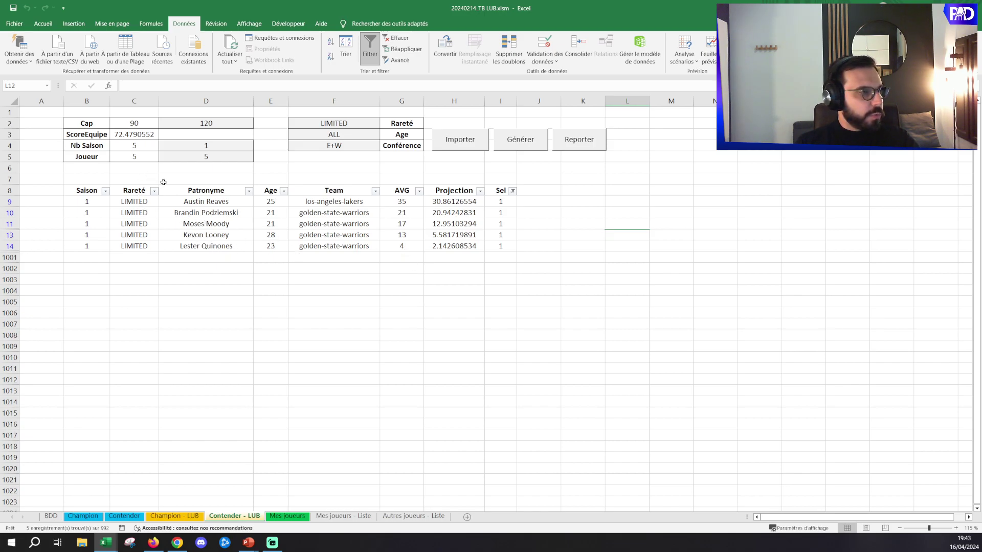
{"action": "left_click", "coordinate": [136, 134]}
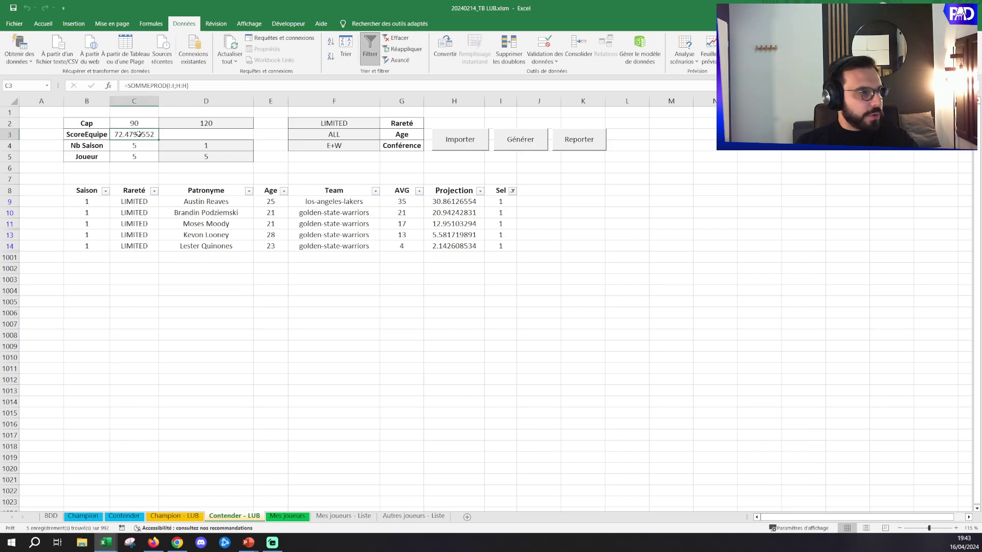
Reset the players' used marks in the Utilisé column of the Mes joueurs sheet
{"action": "left_click", "coordinate": [172, 517]}
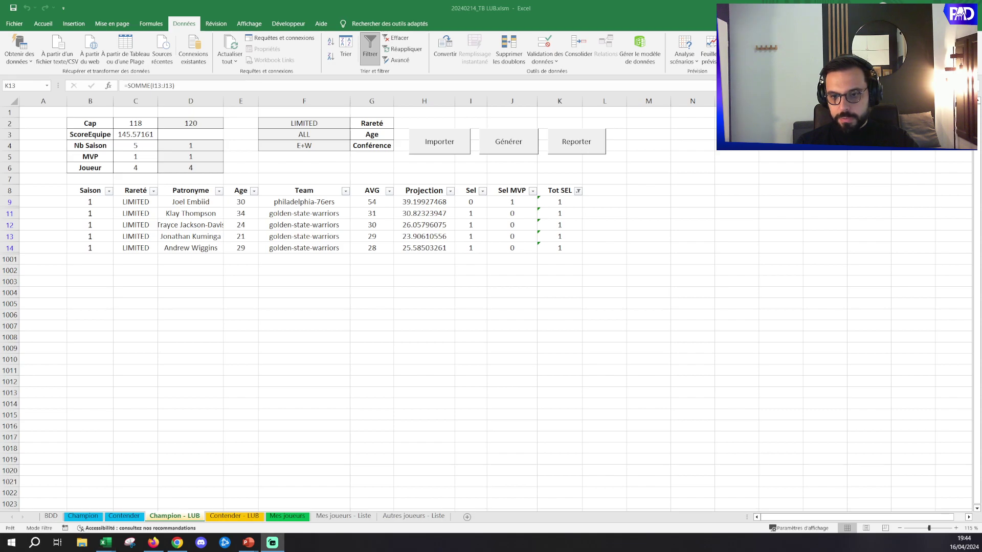
{"action": "left_click", "coordinate": [436, 206]}
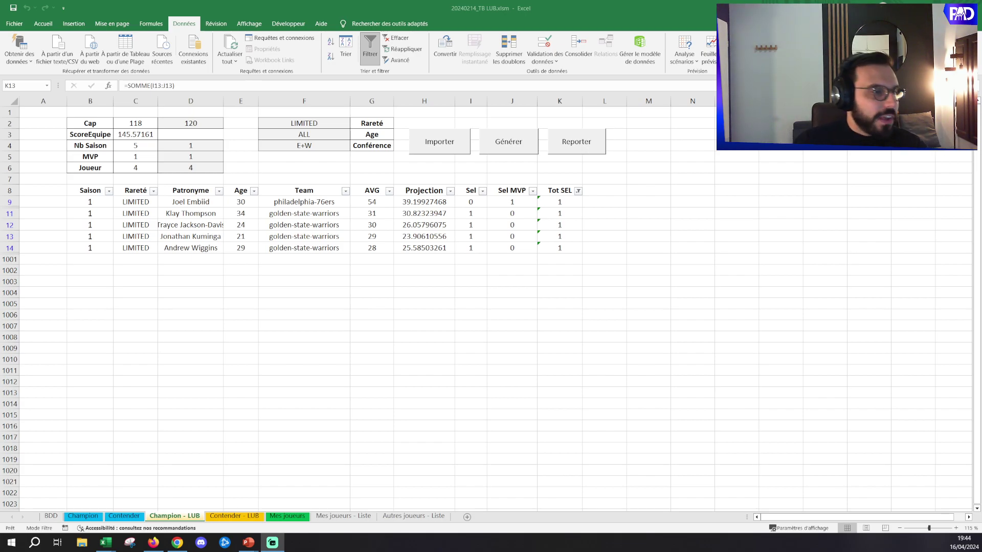
{"action": "left_click", "coordinate": [289, 517]}
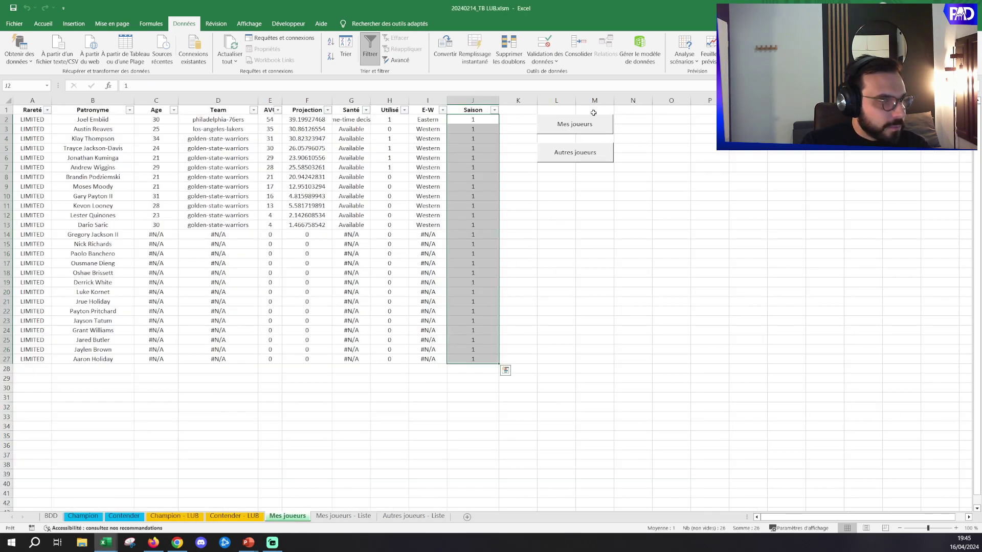
{"action": "left_click_drag", "start_coordinate": [708, 195], "coordinate": [705, 188]}
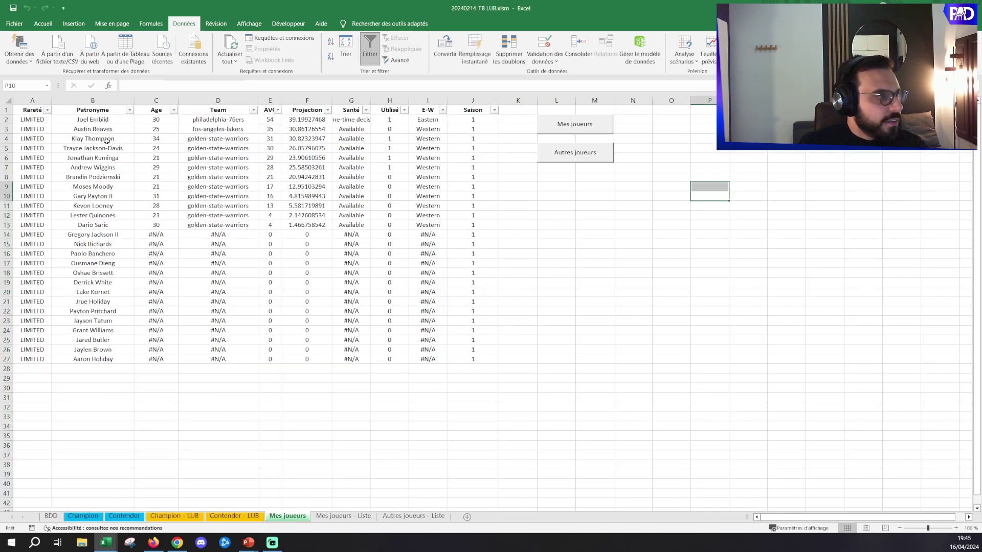
{"action": "left_click", "coordinate": [574, 152]}
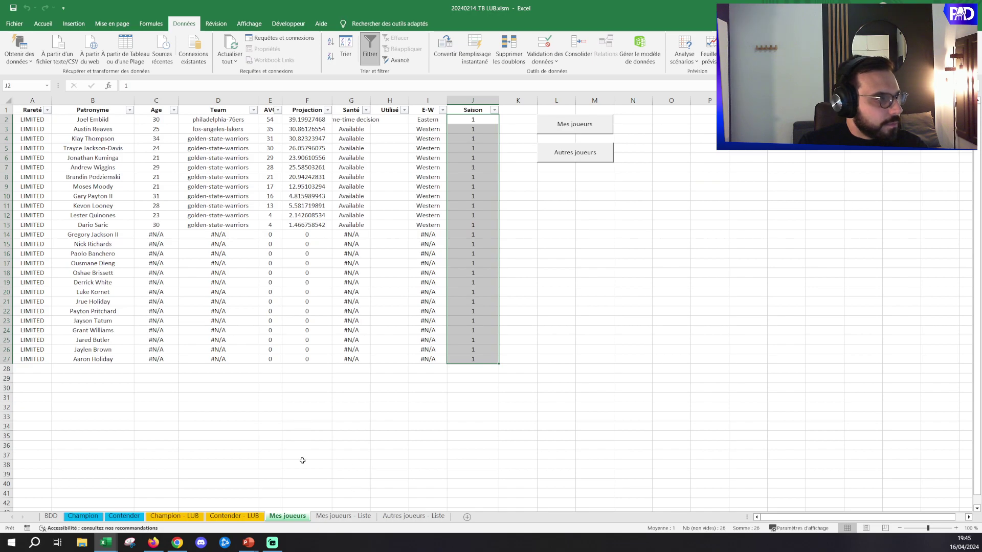
Import the full set of available players on the Champion - LUB sheet and generate its lineup
{"action": "left_click", "coordinate": [438, 139]}
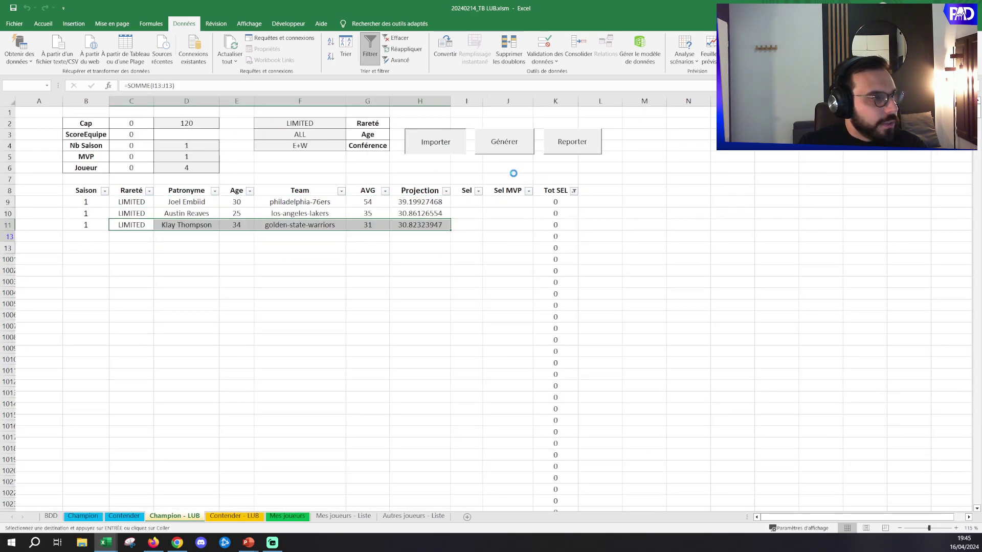
{"action": "left_click", "coordinate": [500, 146]}
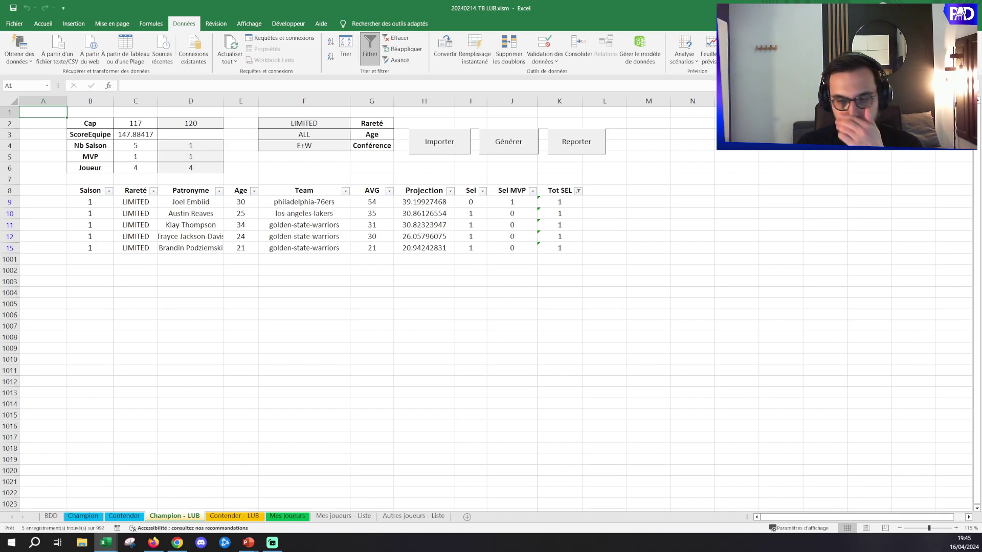
{"action": "key", "text": "alt+Tab"}
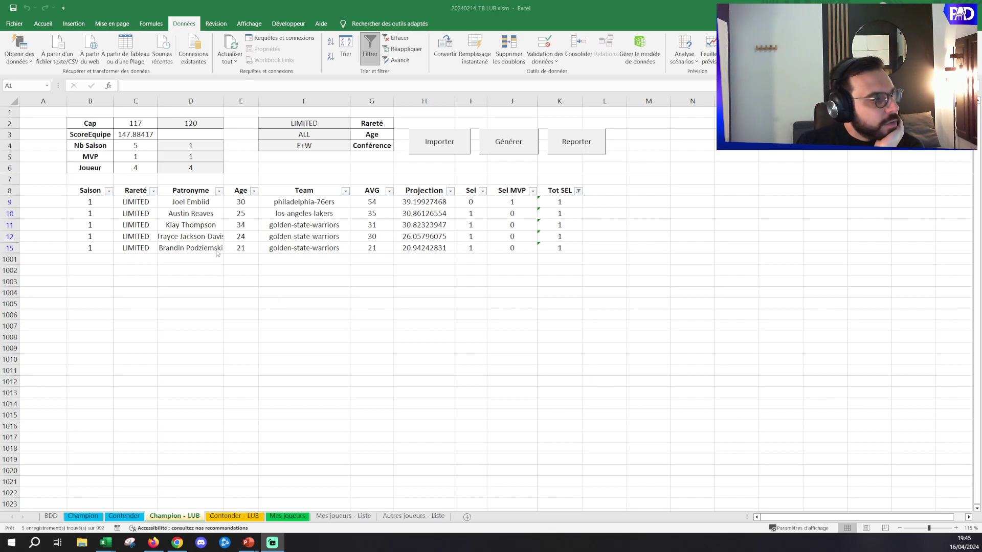
{"action": "key", "text": "alt+Tab"}
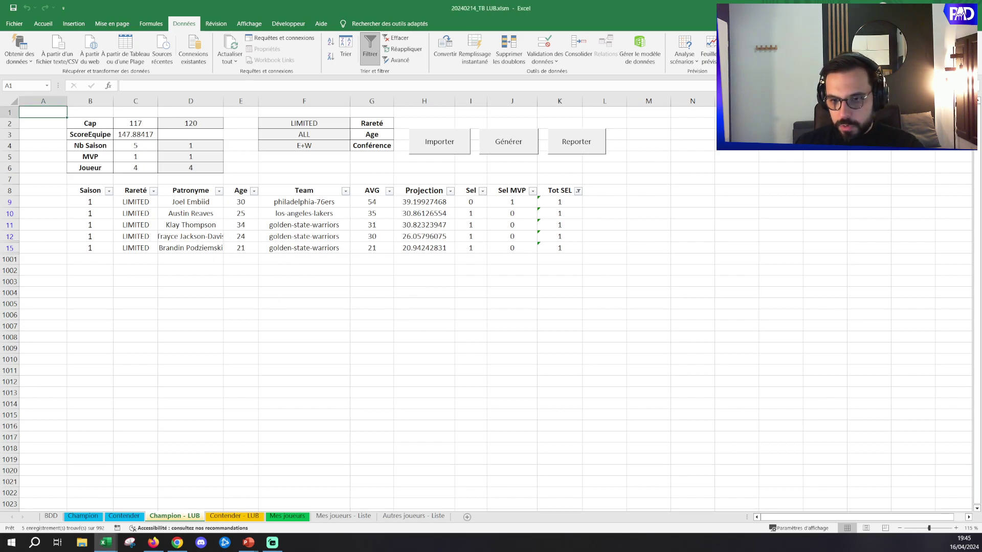
{"action": "key", "text": "alt+Tab"}
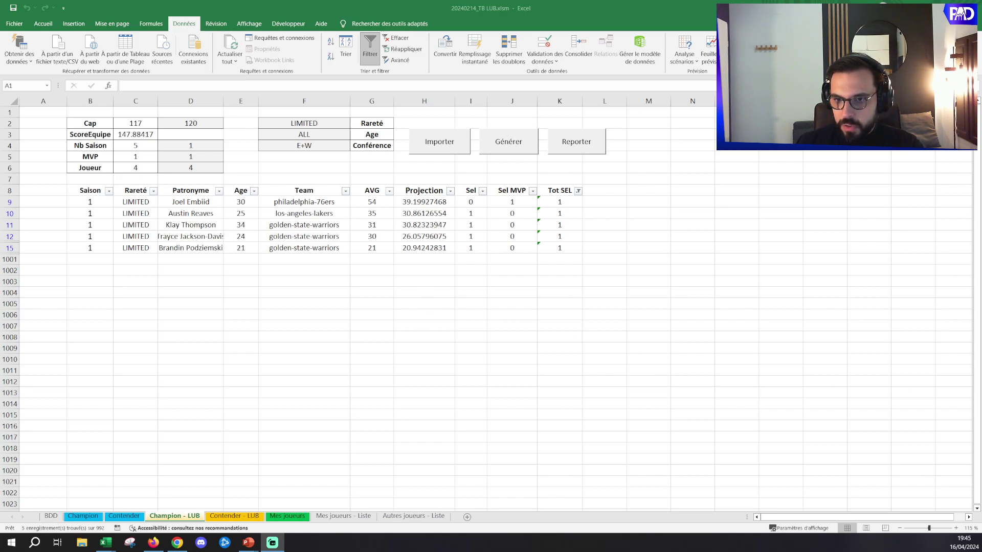
{"action": "key", "text": "alt+Tab"}
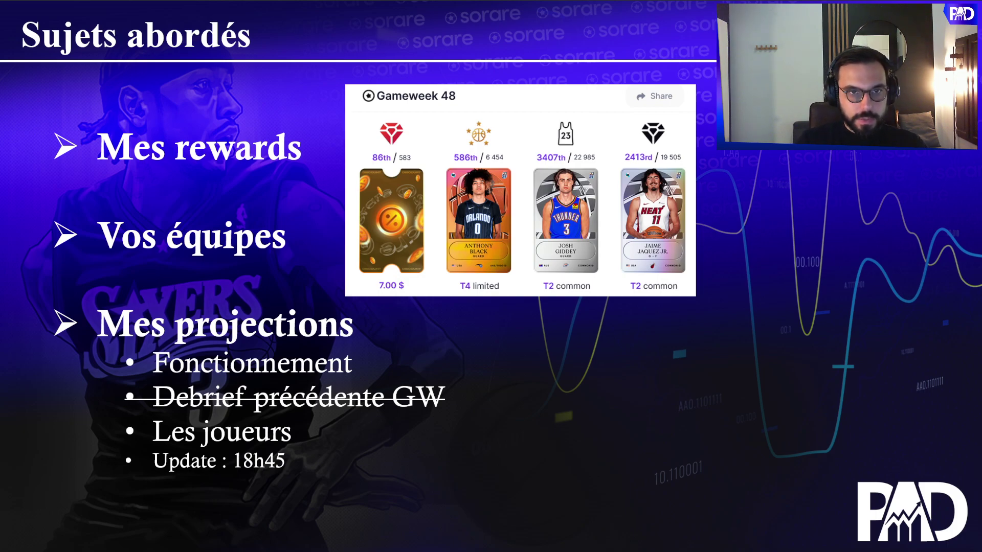
{"action": "left_click_drag", "start_coordinate": [981, 217], "coordinate": [429, 1]}
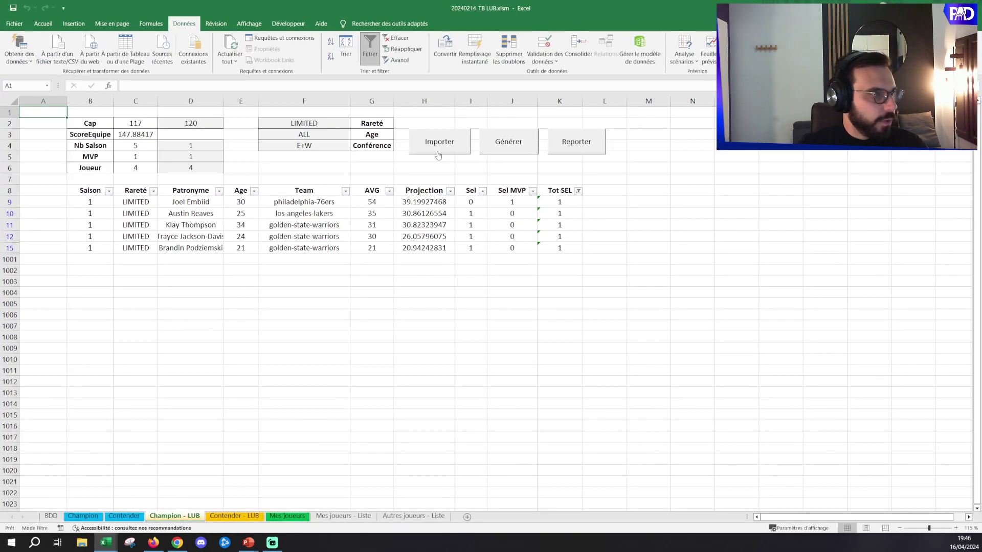
Import the new player list on the Champion - LUB sheet and generate a lineup from it
{"action": "left_click", "coordinate": [434, 151]}
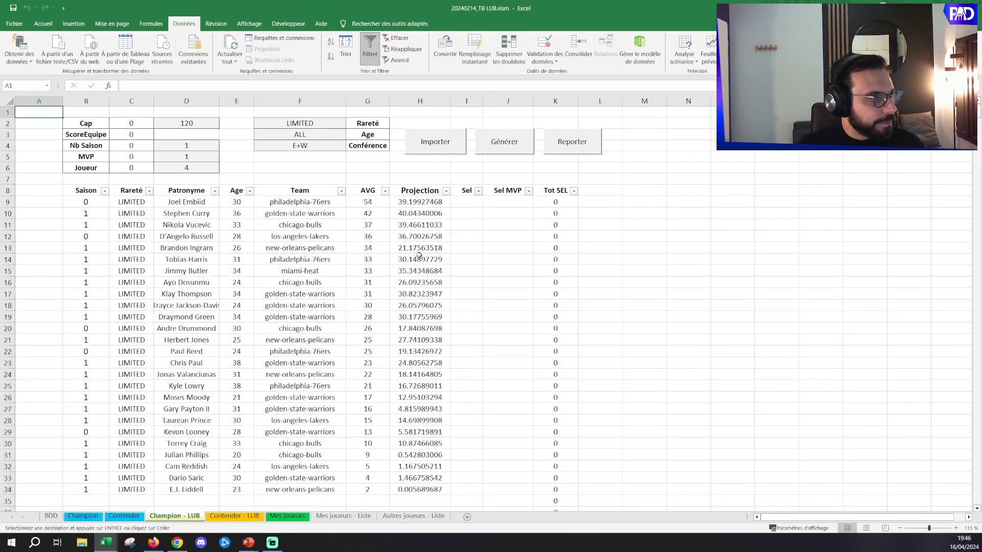
{"action": "left_click_drag", "start_coordinate": [716, 231], "coordinate": [717, 228]}
{"action": "left_click", "coordinate": [508, 145]}
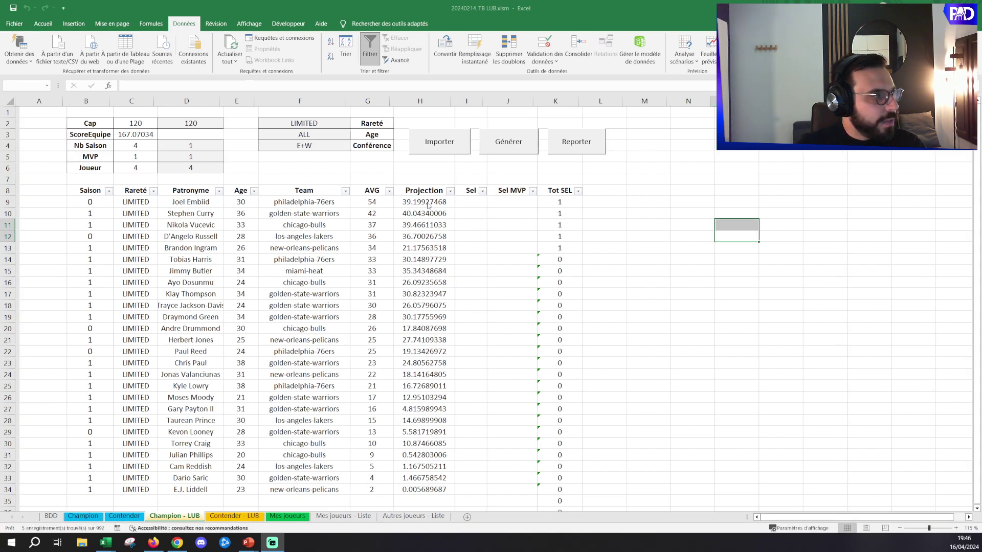
Clear the Champion - LUB filter to show all players and set Joel Embiid's projection to 100
{"action": "left_click", "coordinate": [399, 37]}
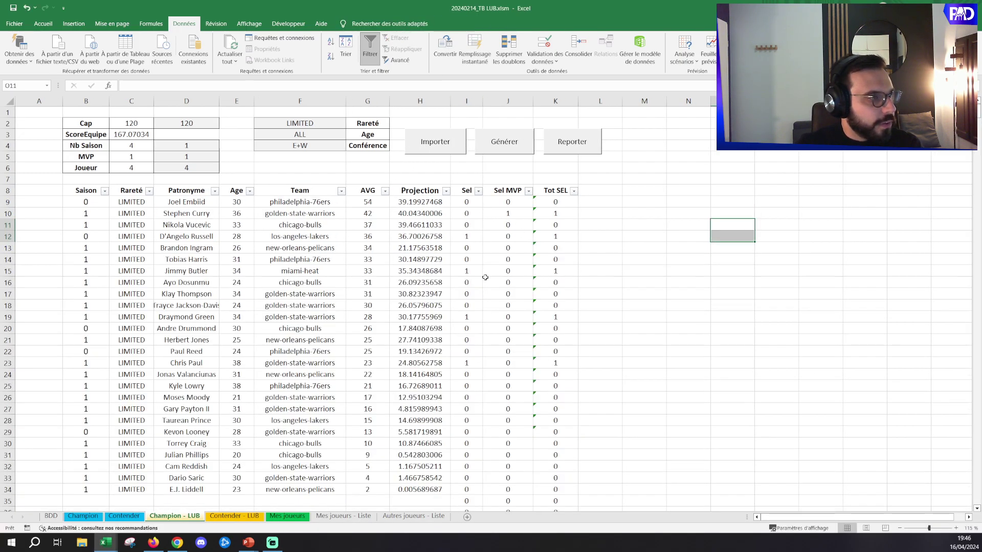
{"action": "left_click", "coordinate": [420, 202]}
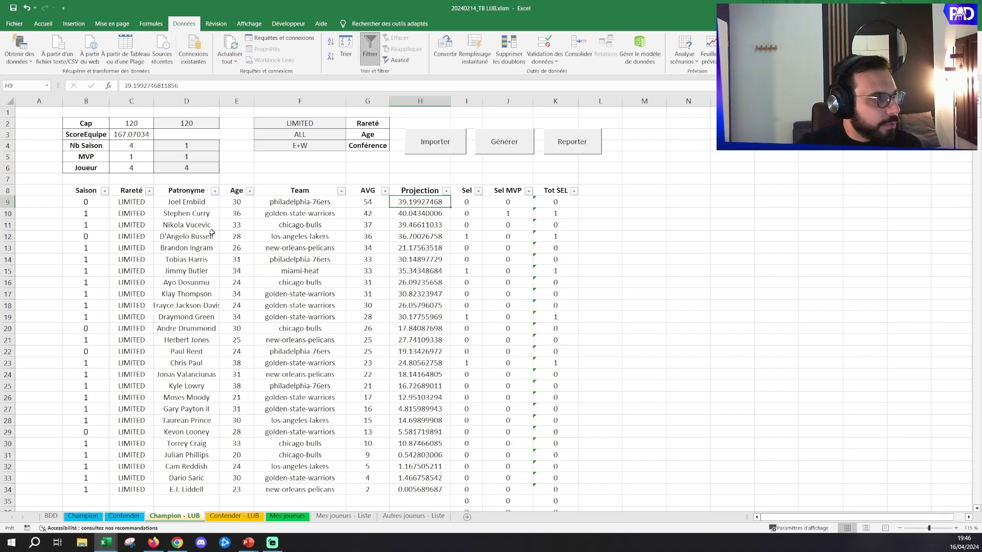
{"action": "left_click", "coordinate": [556, 224]}
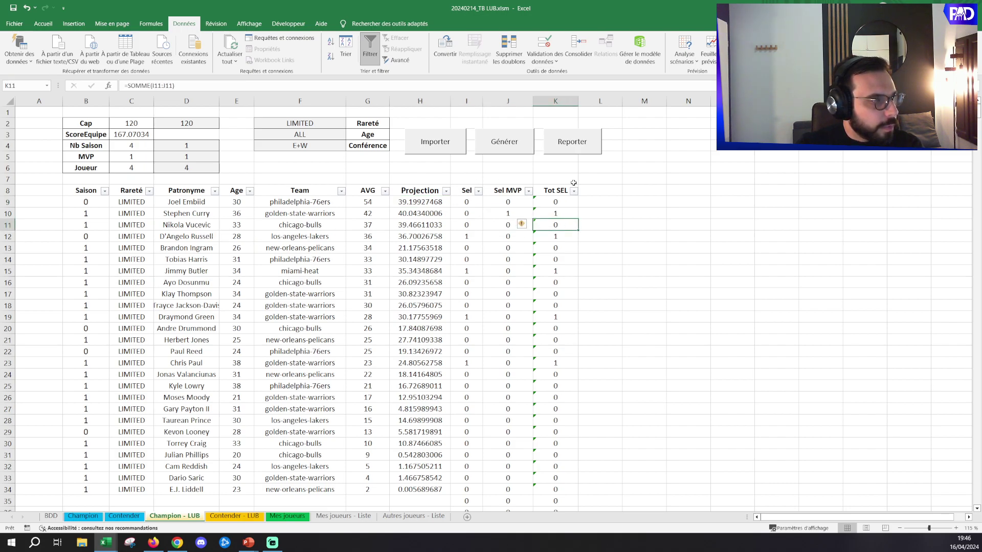
{"action": "left_click_drag", "start_coordinate": [566, 213], "coordinate": [278, 212]}
{"action": "left_click", "coordinate": [458, 269]}
{"action": "left_click", "coordinate": [454, 262]}
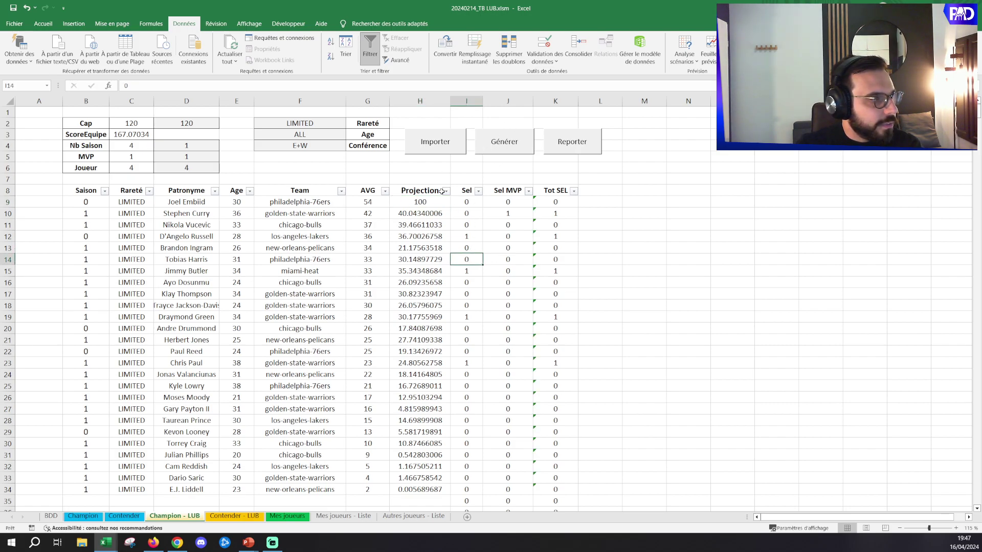
Generate the Champion - LUB lineup with Joel Embiid's raised projection and look over the selected players
{"action": "left_click", "coordinate": [514, 146]}
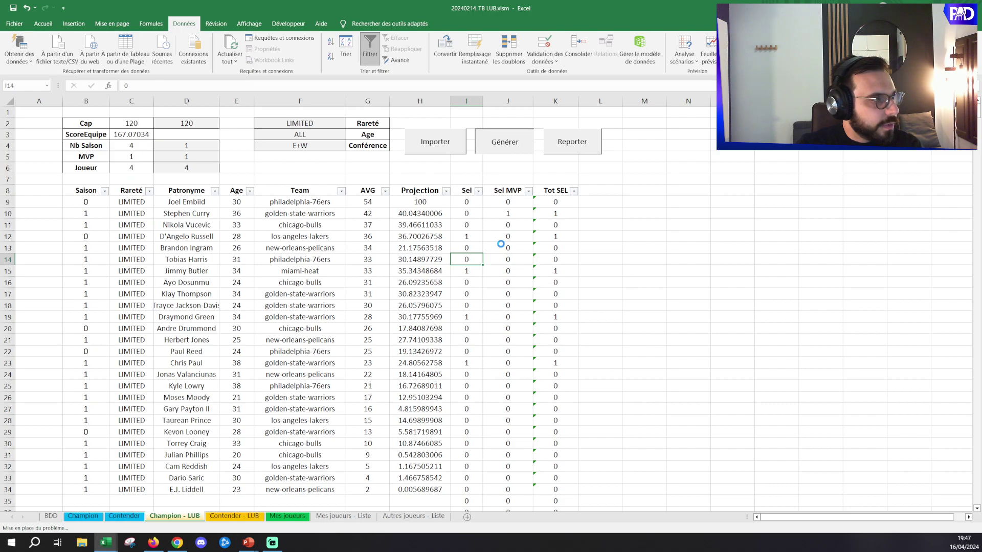
{"action": "left_click", "coordinate": [305, 224]}
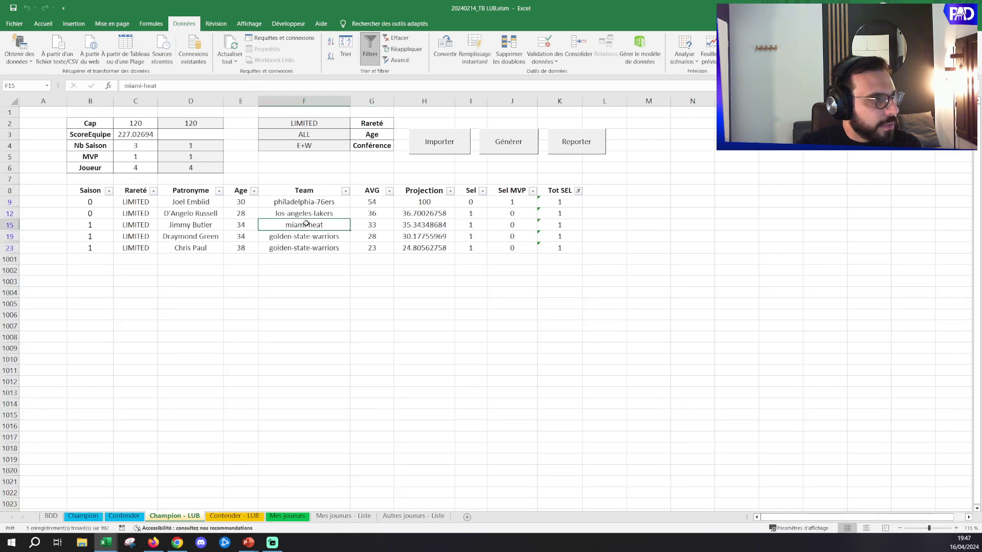
{"action": "left_click", "coordinate": [462, 225]}
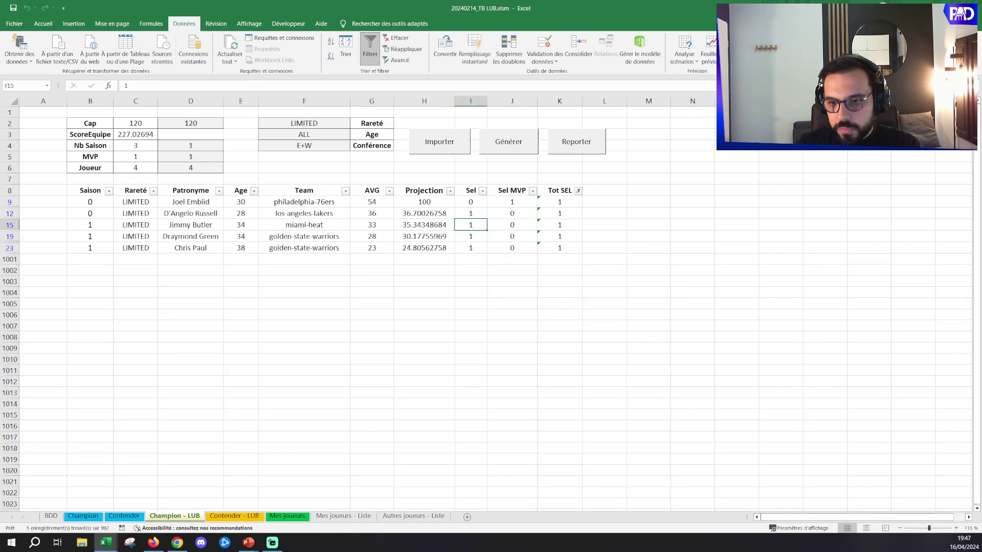
{"action": "key", "text": "alt+Tab"}
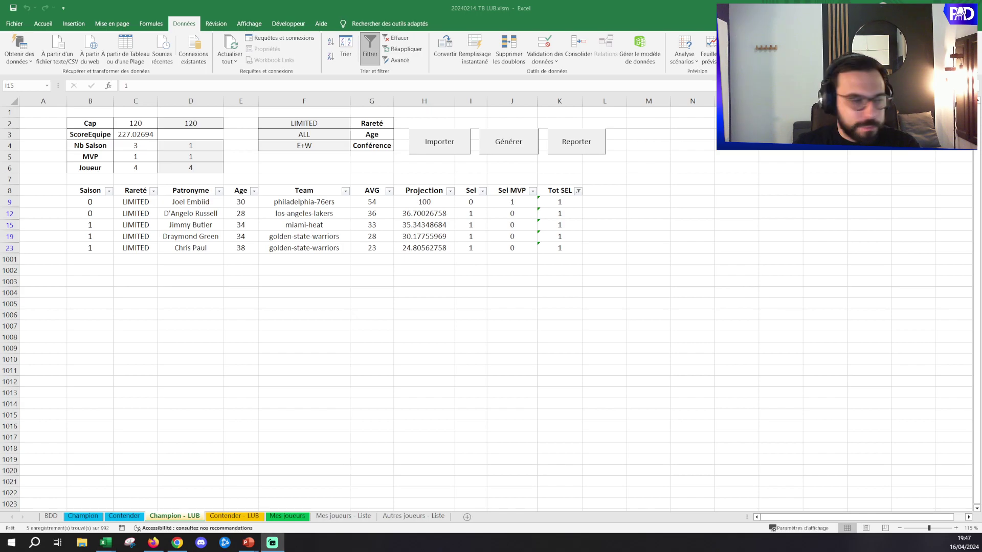
{"action": "key", "text": "alt+Tab"}
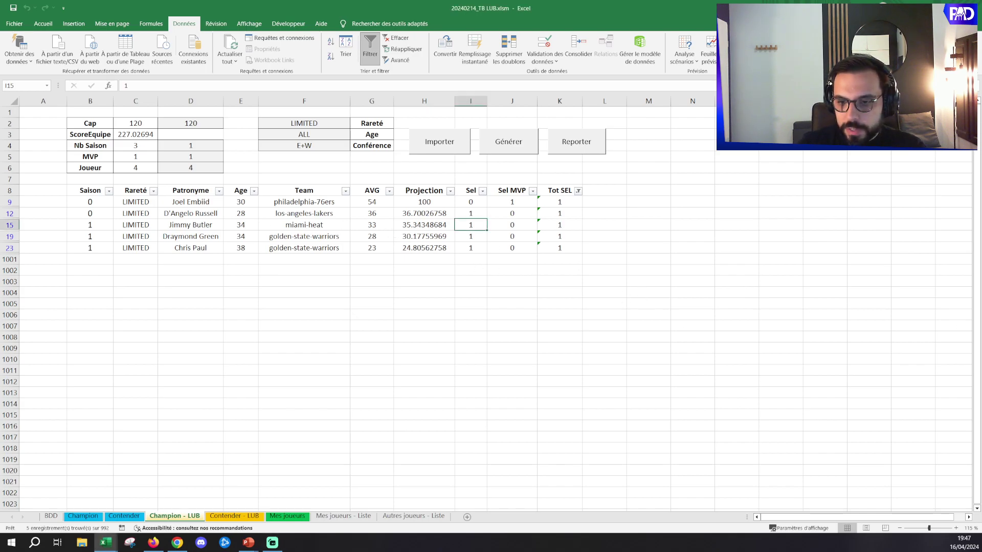
{"action": "key", "text": "alt+Tab"}
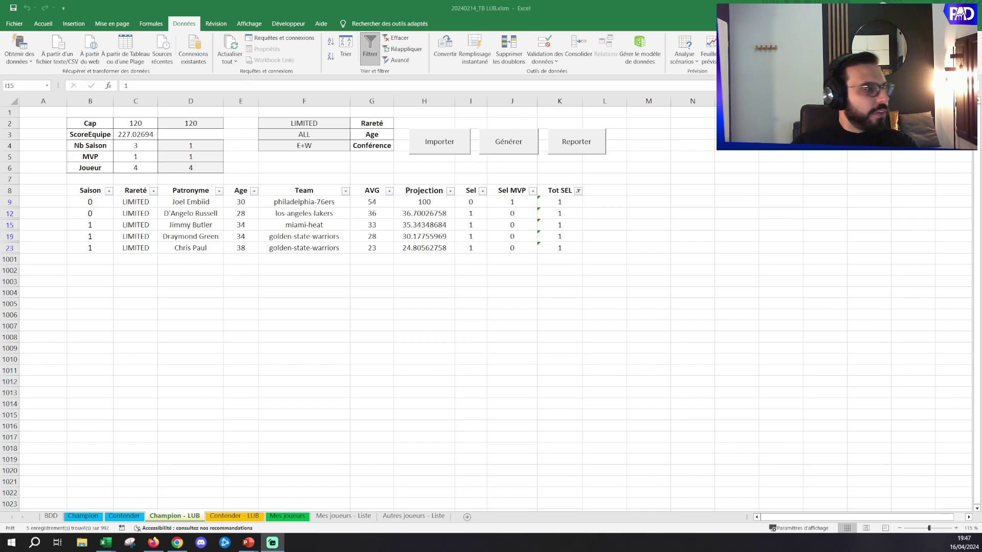
{"action": "key", "text": "alt+Tab"}
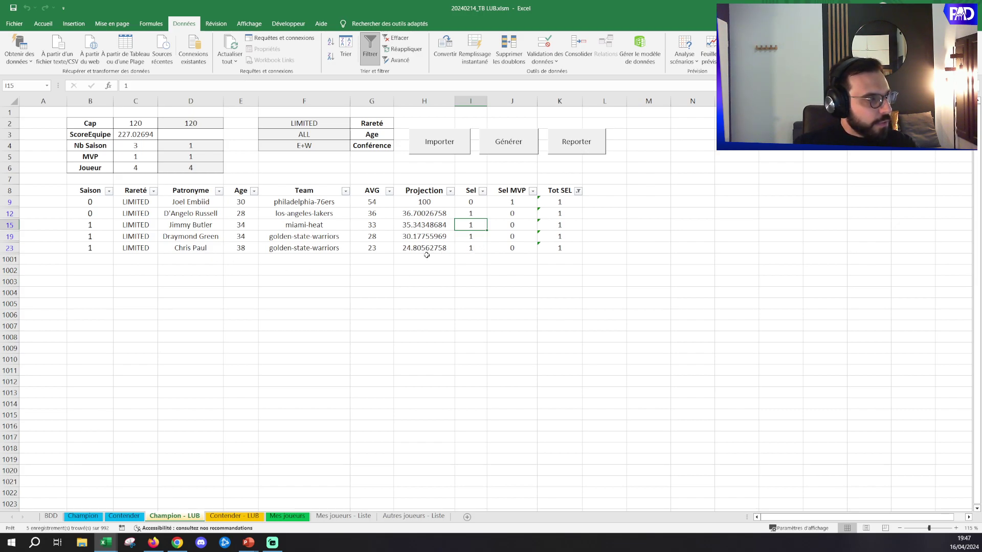
Report the generated Champion - LUB lineup to the Mes joueurs sheet and review the Utilisé flags of its players
{"action": "left_click", "coordinate": [423, 202]}
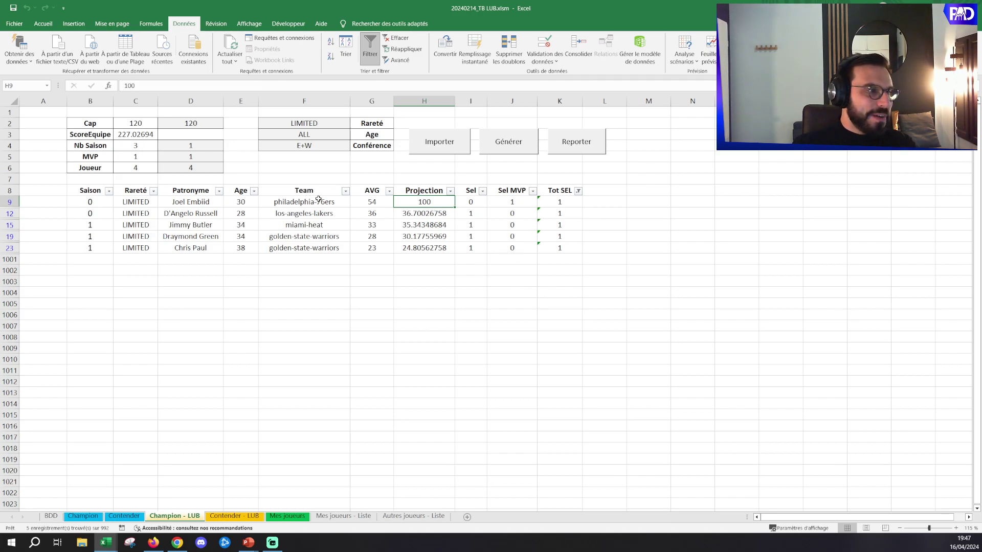
{"action": "left_click", "coordinate": [511, 281]}
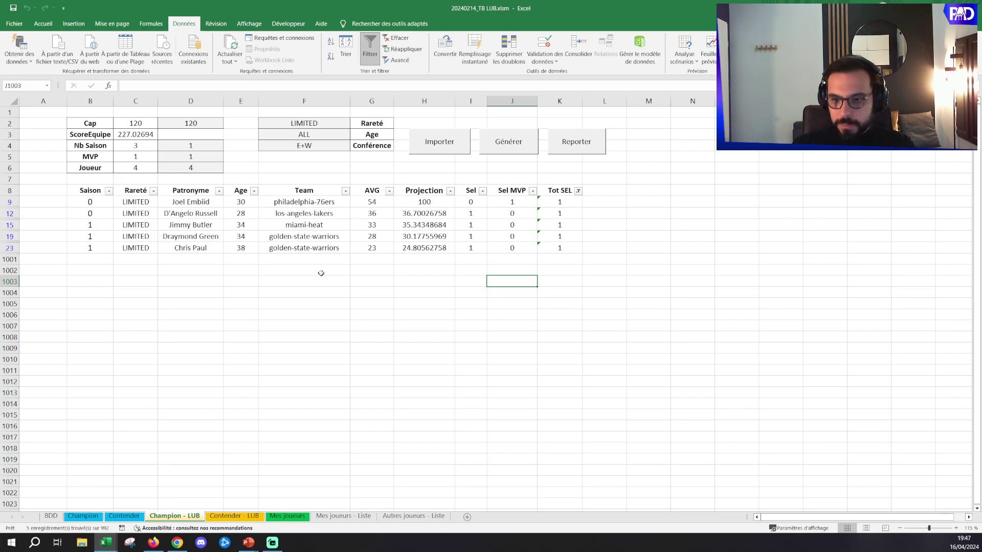
{"action": "left_click_drag", "start_coordinate": [624, 196], "coordinate": [632, 195]}
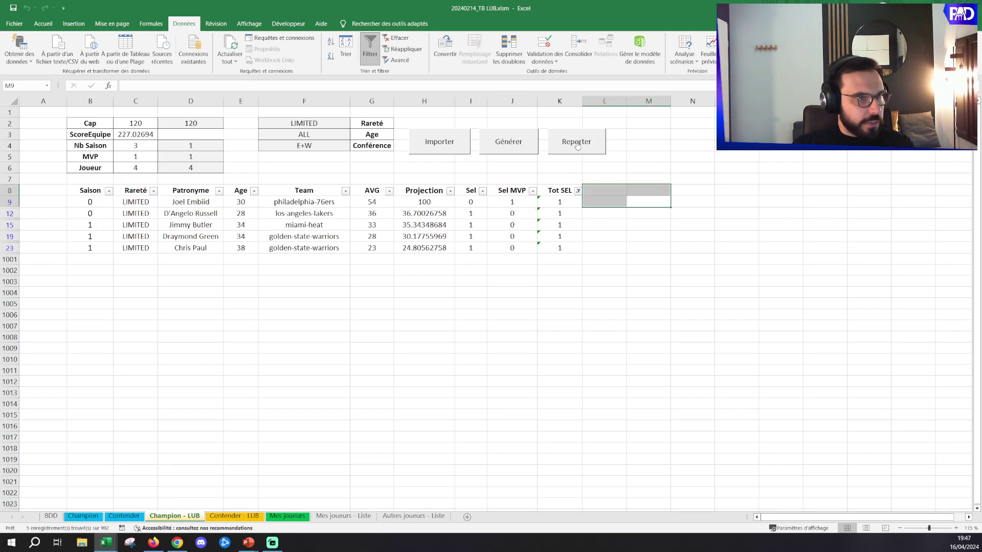
{"action": "left_click", "coordinate": [578, 146]}
{"action": "left_click", "coordinate": [401, 194]}
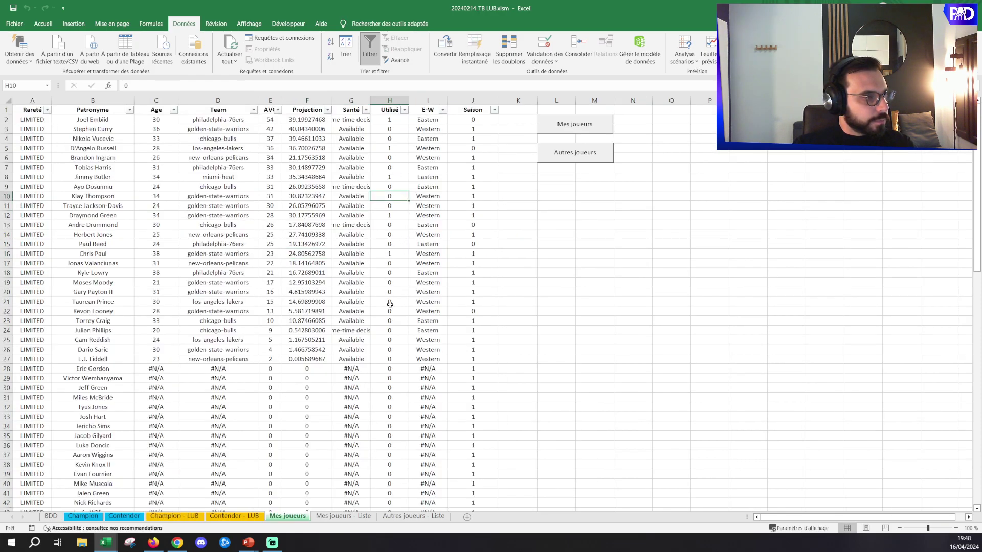
{"action": "left_click", "coordinate": [400, 178]}
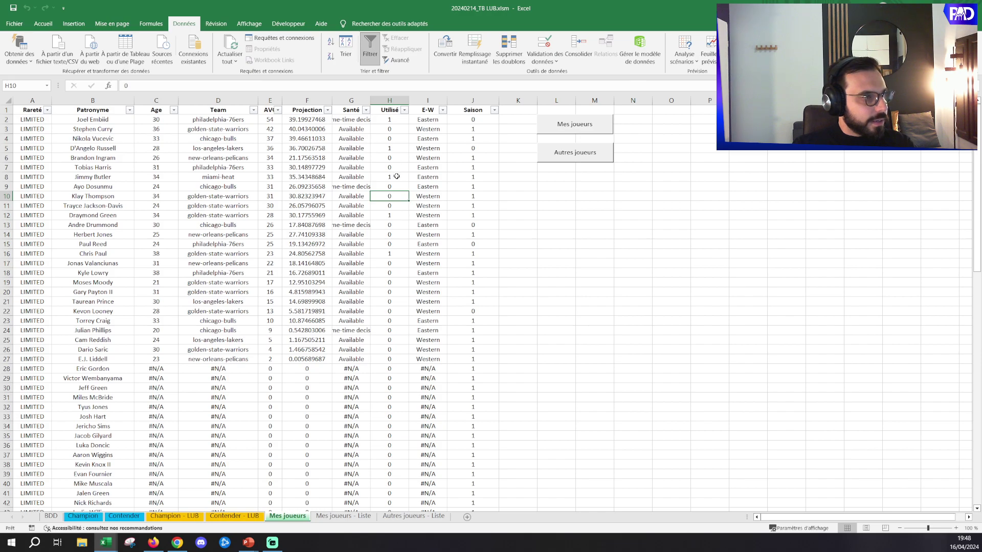
{"action": "key", "text": "shift+Left"}
{"action": "key", "text": "shift+Left"}
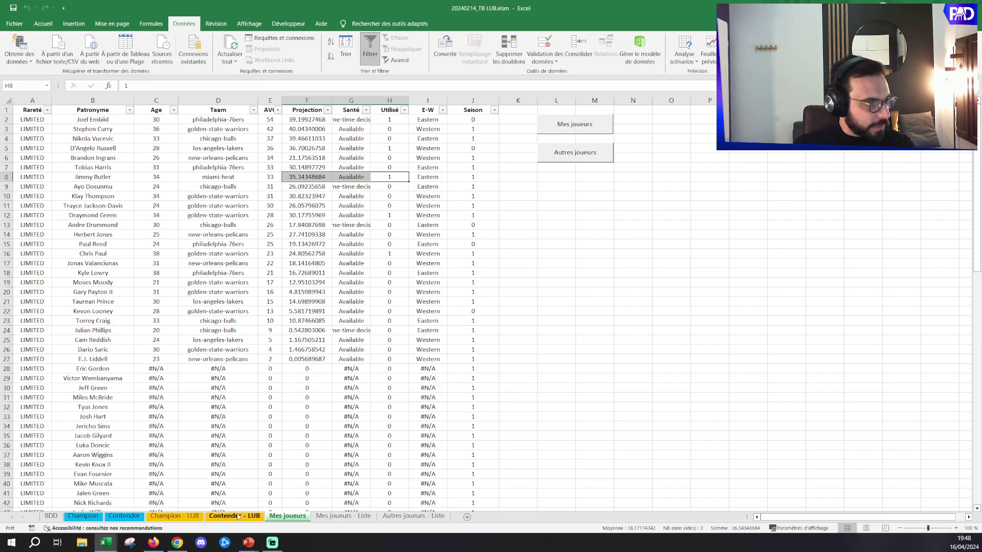
Import the remaining players on the Contender - LUB sheet and generate a lineup from them
{"action": "left_click", "coordinate": [261, 516]}
{"action": "left_click", "coordinate": [457, 147]}
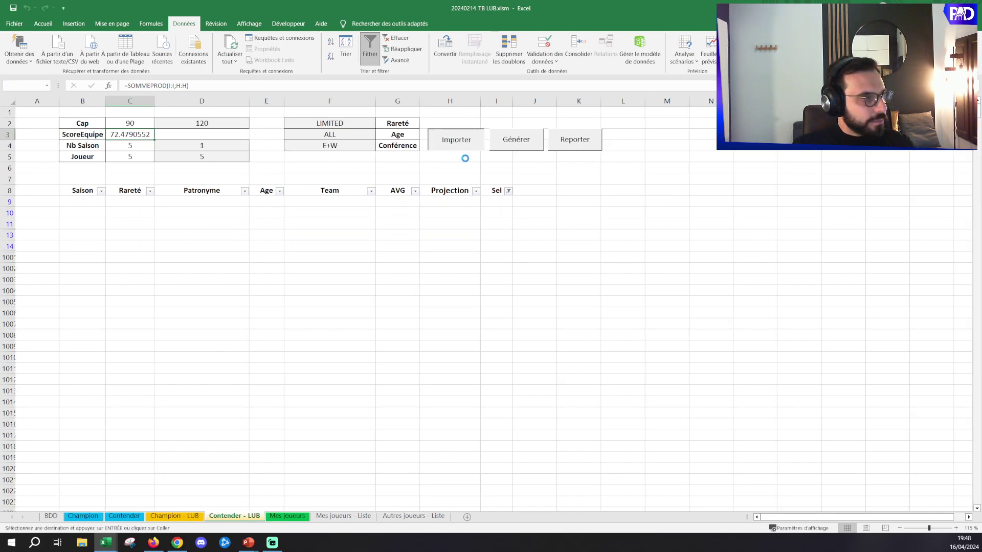
{"action": "left_click", "coordinate": [516, 140]}
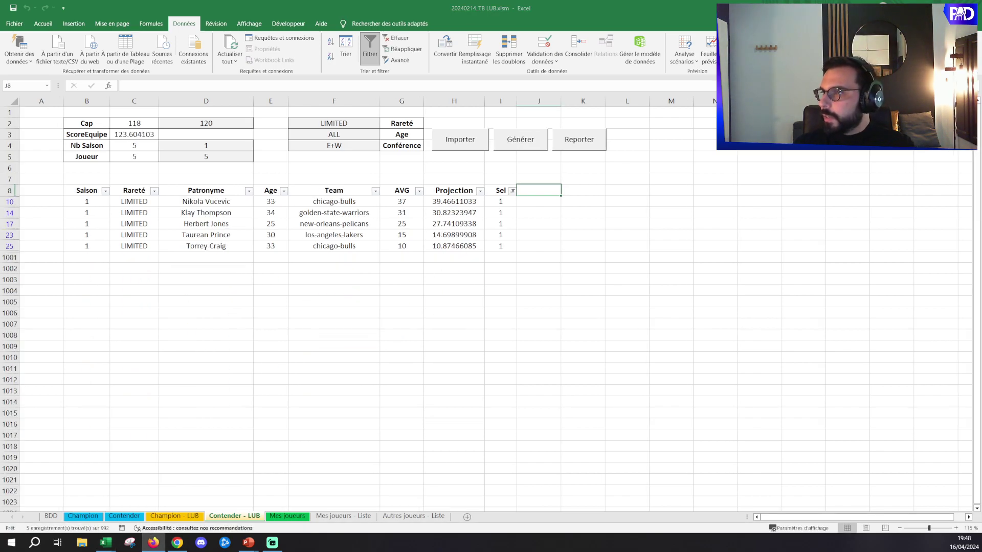
{"action": "key", "text": "alt+Tab"}
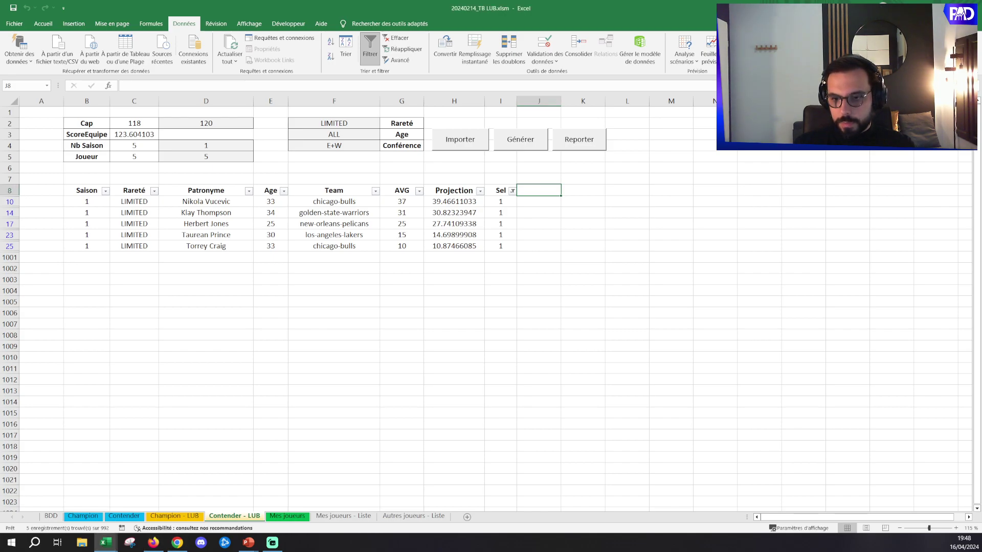
{"action": "left_click", "coordinate": [573, 243]}
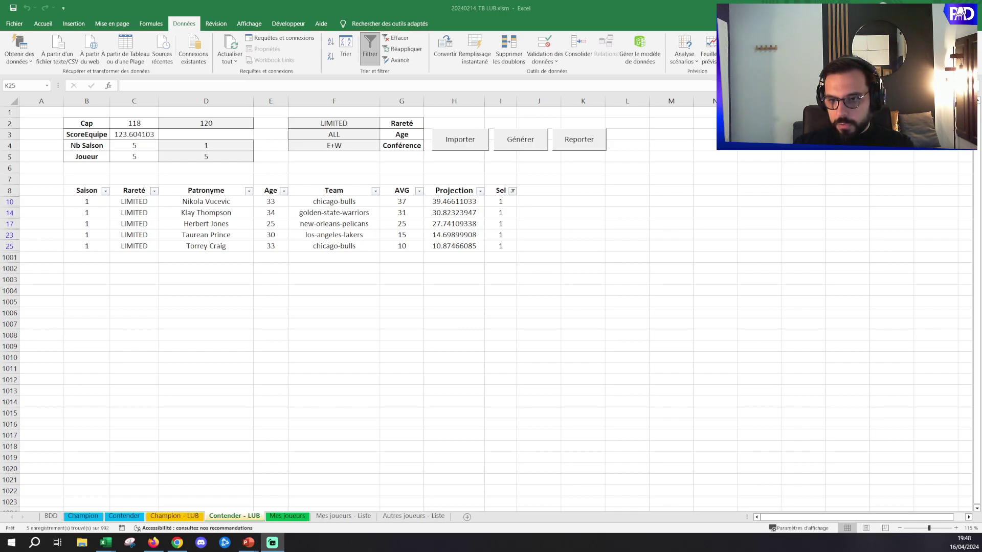
Set D'Angelo Russell's projection to 0 on the Champion - LUB sheet and regenerate the lineup
{"action": "left_click", "coordinate": [179, 515]}
{"action": "left_click", "coordinate": [342, 317]}
{"action": "left_click", "coordinate": [432, 214]}
{"action": "type", "text": "0"}
{"action": "left_click", "coordinate": [475, 311]}
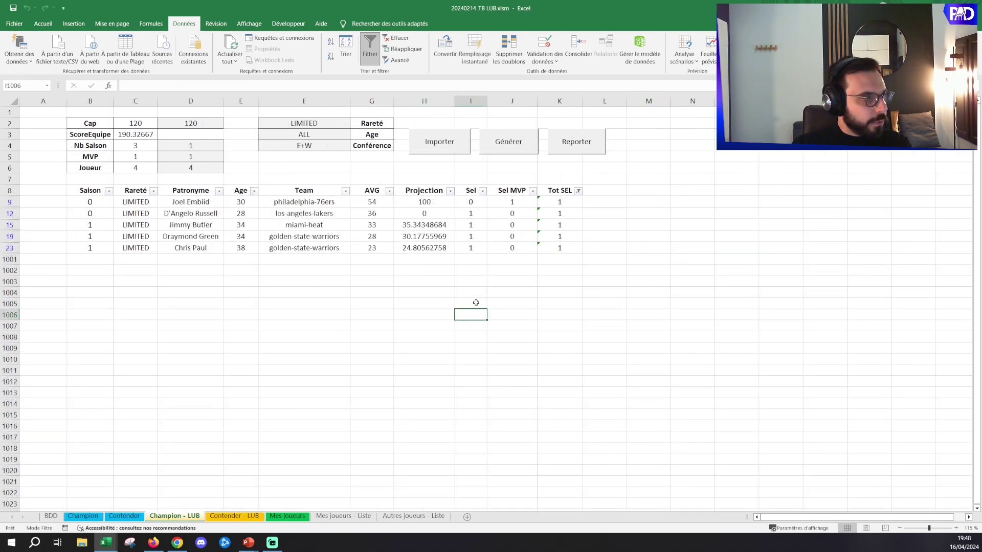
{"action": "left_click", "coordinate": [506, 148]}
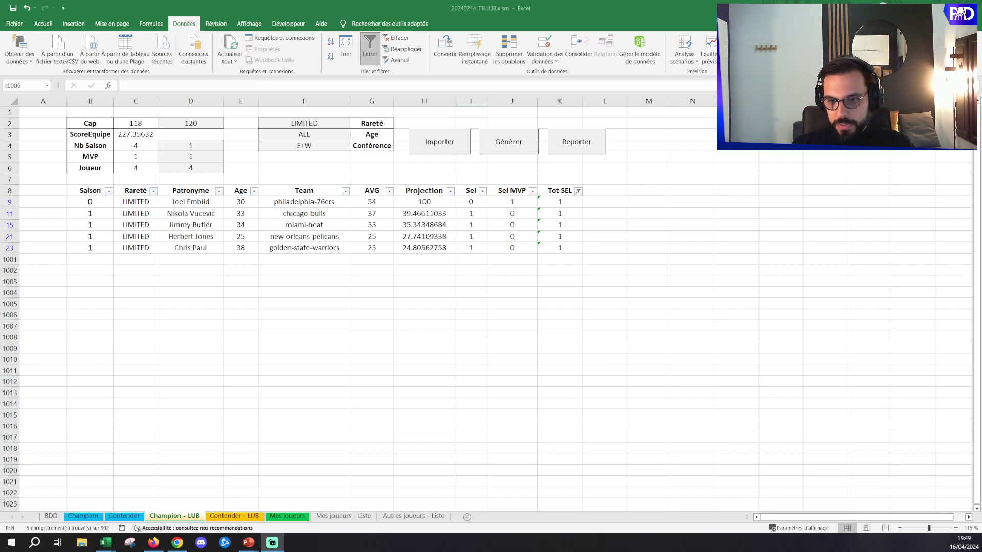
{"action": "left_click", "coordinate": [444, 297]}
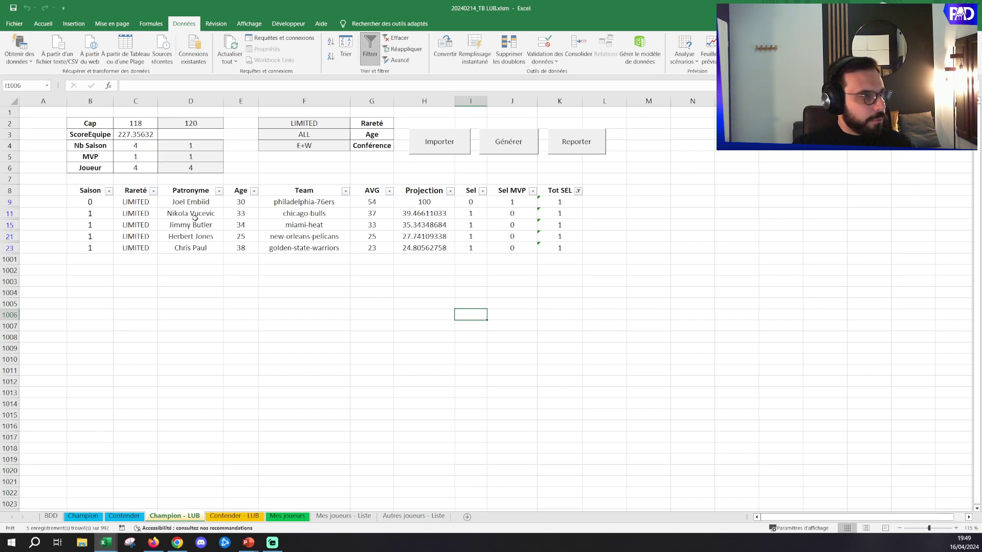
Clear all values in the Utilisé column of the Mes joueurs sheet
{"action": "left_click", "coordinate": [288, 516]}
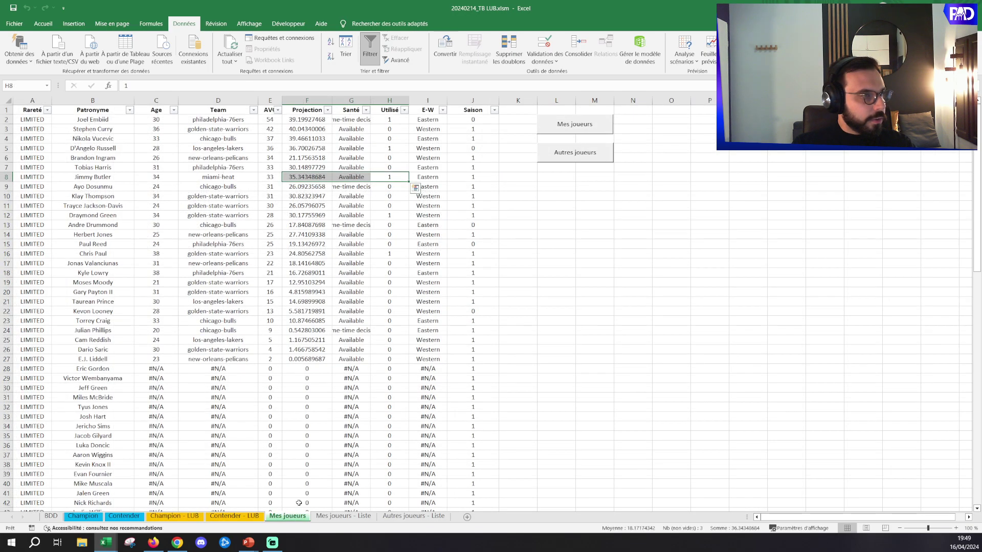
{"action": "left_click", "coordinate": [591, 131]}
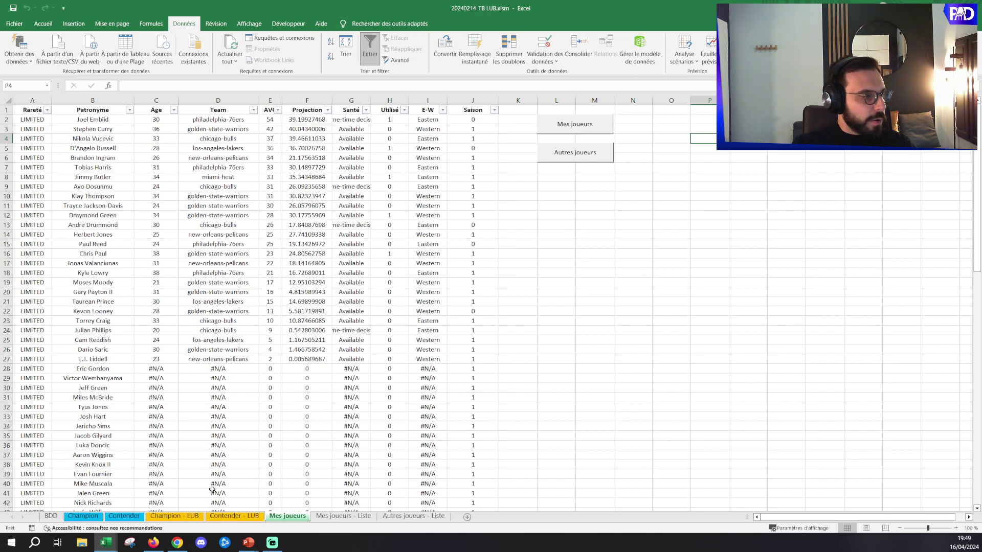
{"action": "left_click", "coordinate": [183, 517]}
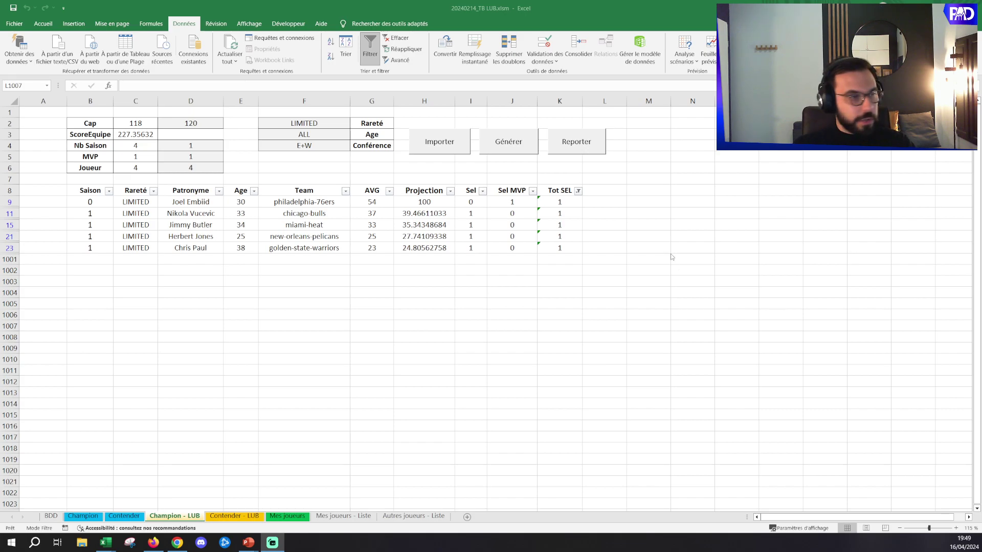
{"action": "key", "text": "ctrl+Page_Down"}
{"action": "key", "text": "ctrl+Page_Down"}
{"action": "left_click_drag", "start_coordinate": [392, 120], "coordinate": [405, 337]}
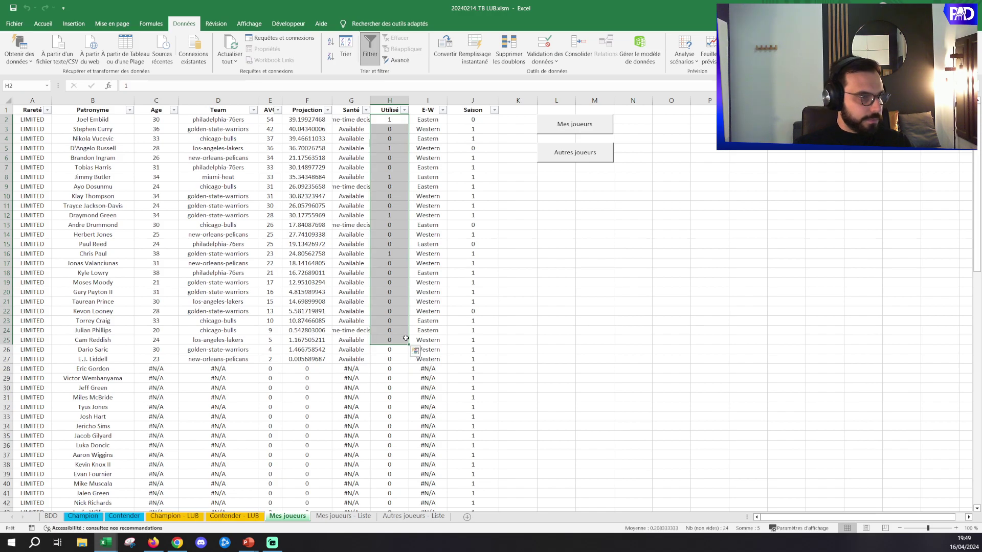
{"action": "key", "text": "ctrl+shift+Down"}
{"action": "key", "text": "Delete"}
{"action": "left_click", "coordinate": [588, 350]}
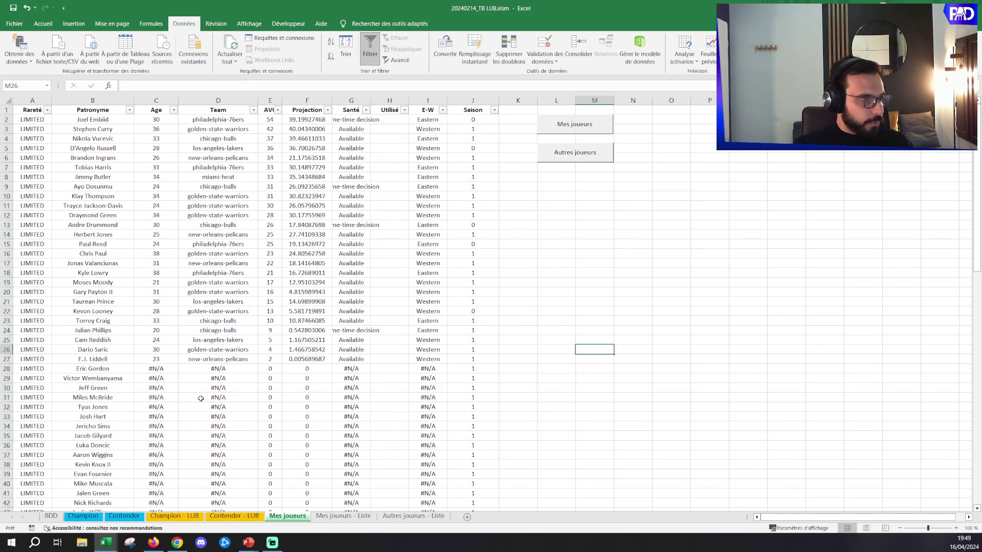
Report the regenerated Champion - LUB lineup to Mes joueurs and import the remaining players on the Contender - LUB sheet
{"action": "left_click", "coordinate": [192, 515]}
{"action": "left_click", "coordinate": [373, 346]}
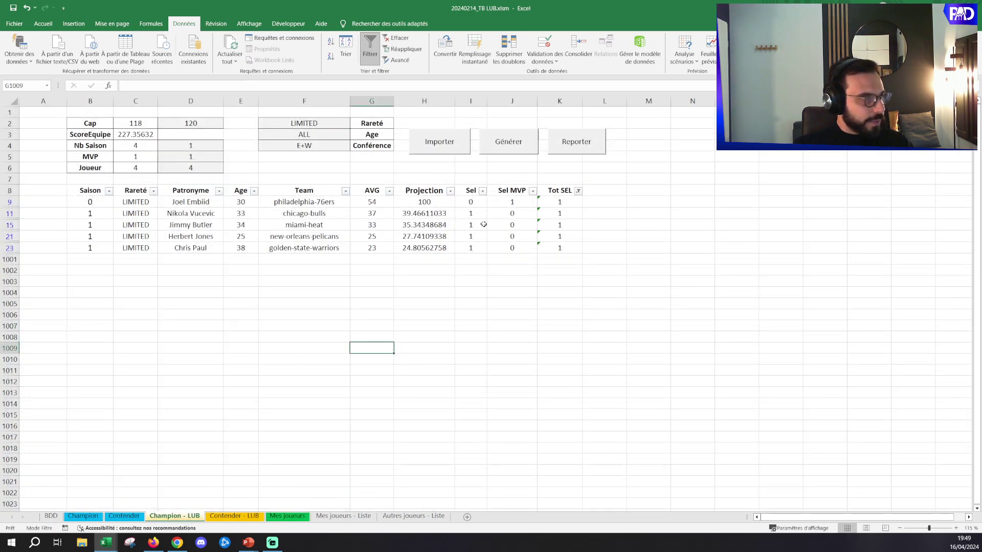
{"action": "left_click", "coordinate": [583, 144]}
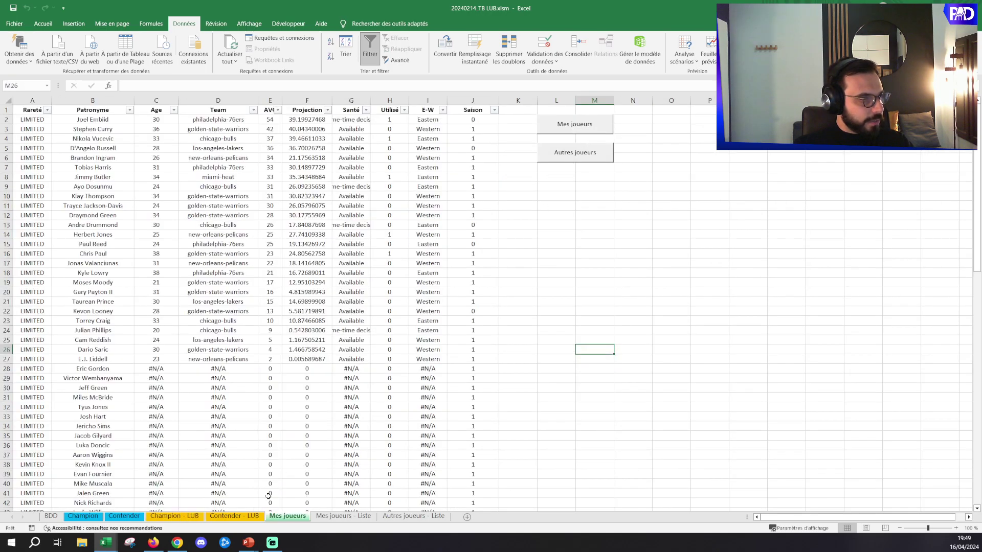
{"action": "left_click", "coordinate": [454, 142]}
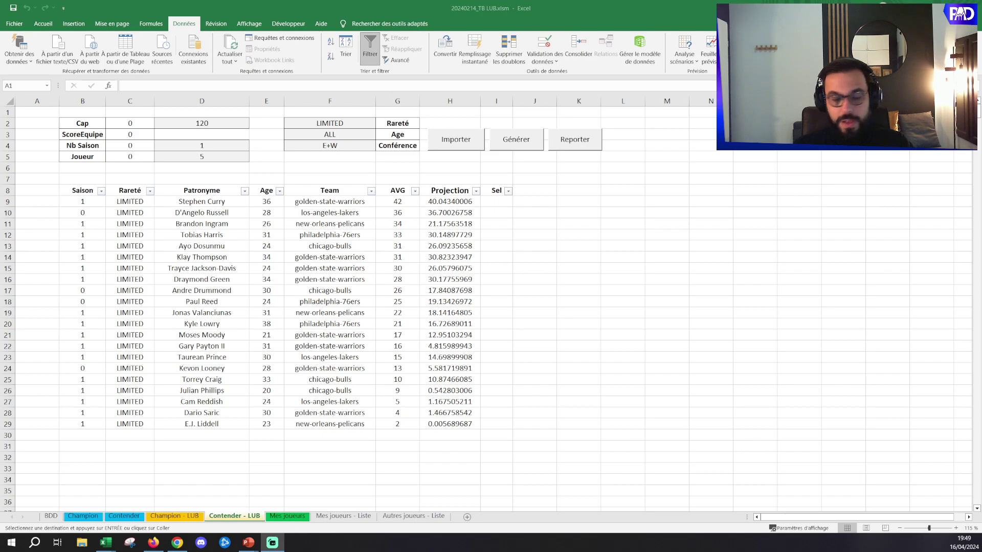
Empty the Utilisé column on Mes joueurs again so every player is available for import
{"action": "left_click", "coordinate": [179, 519]}
{"action": "left_click", "coordinate": [296, 519]}
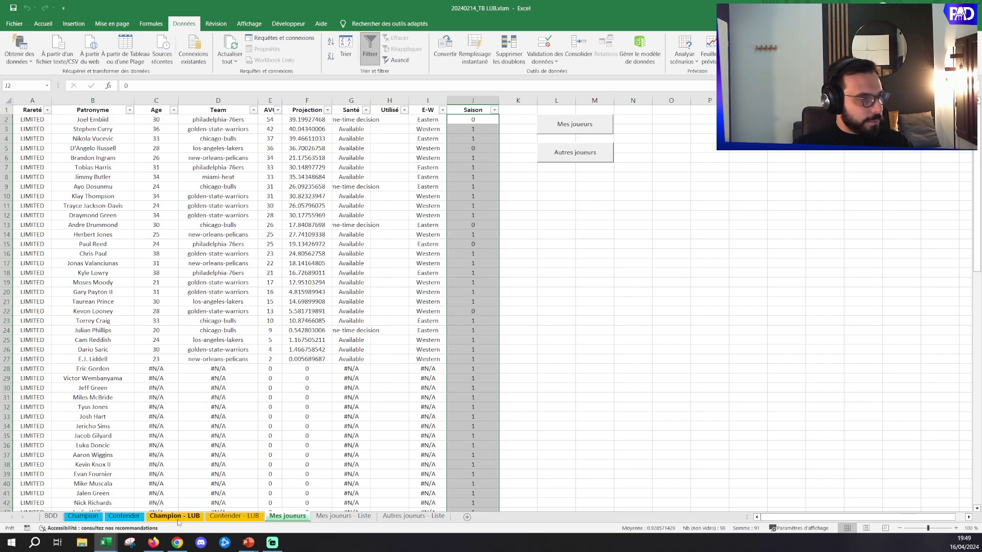
Reimport all players on the Champion - LUB sheet and generate its lineup with Joel Embiid's projection set to 100
{"action": "left_click", "coordinate": [175, 517]}
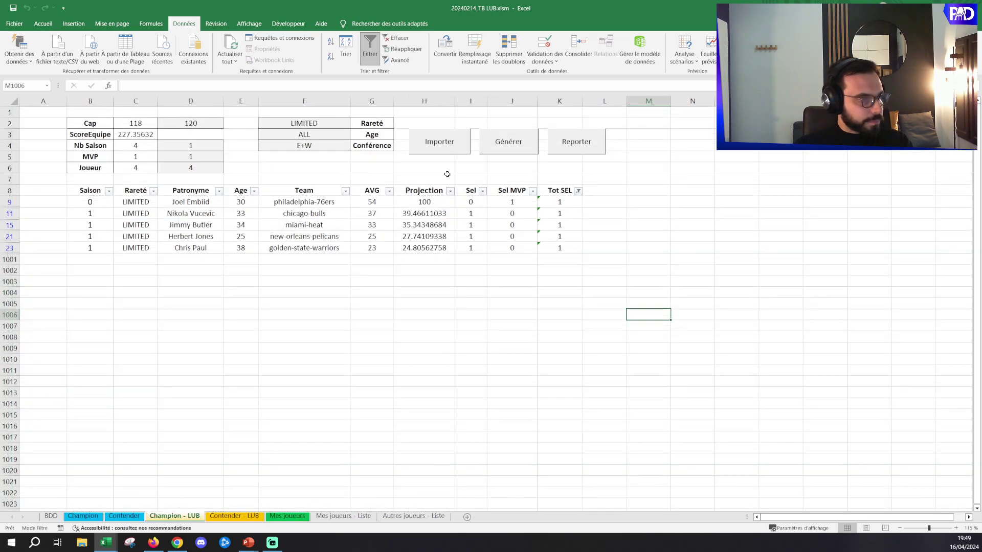
{"action": "left_click", "coordinate": [434, 149]}
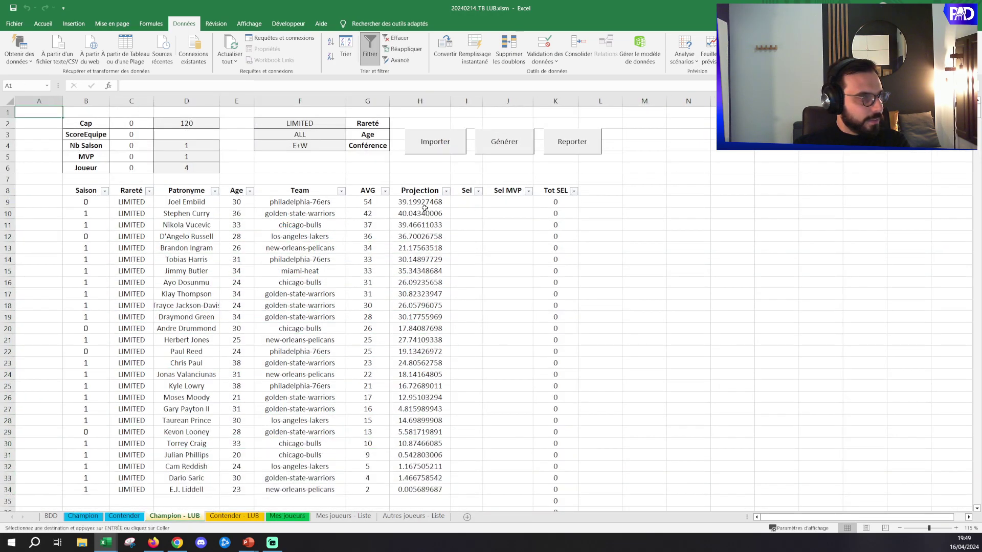
{"action": "left_click", "coordinate": [495, 134]}
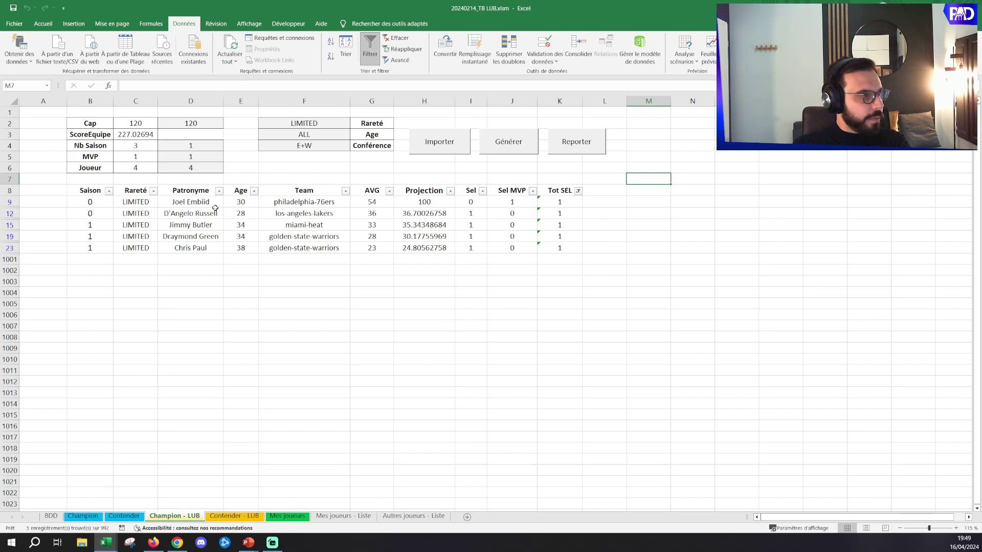
Report the Champion - LUB lineup as used, then import the remaining players on Contender - LUB and generate its lineup
{"action": "left_click", "coordinate": [584, 147]}
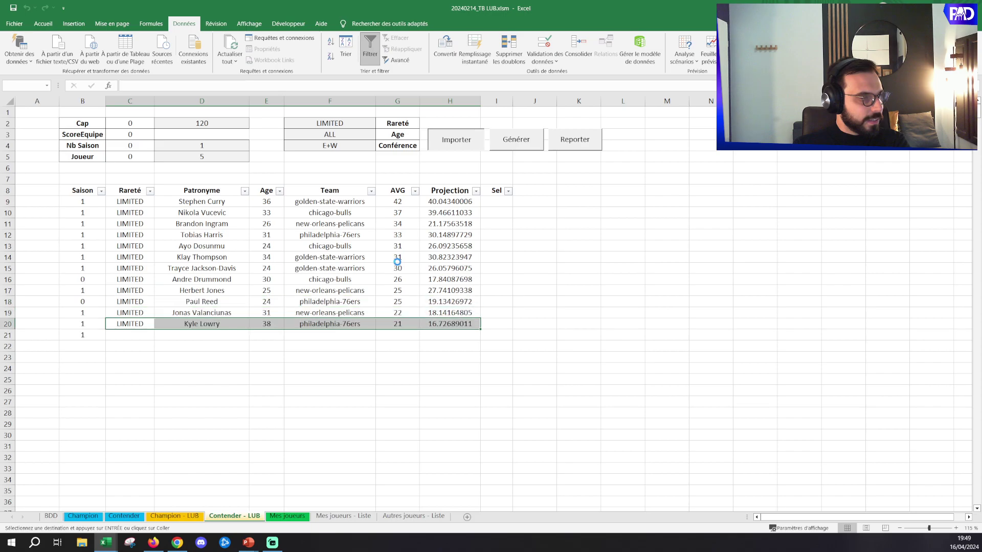
{"action": "left_click", "coordinate": [519, 143]}
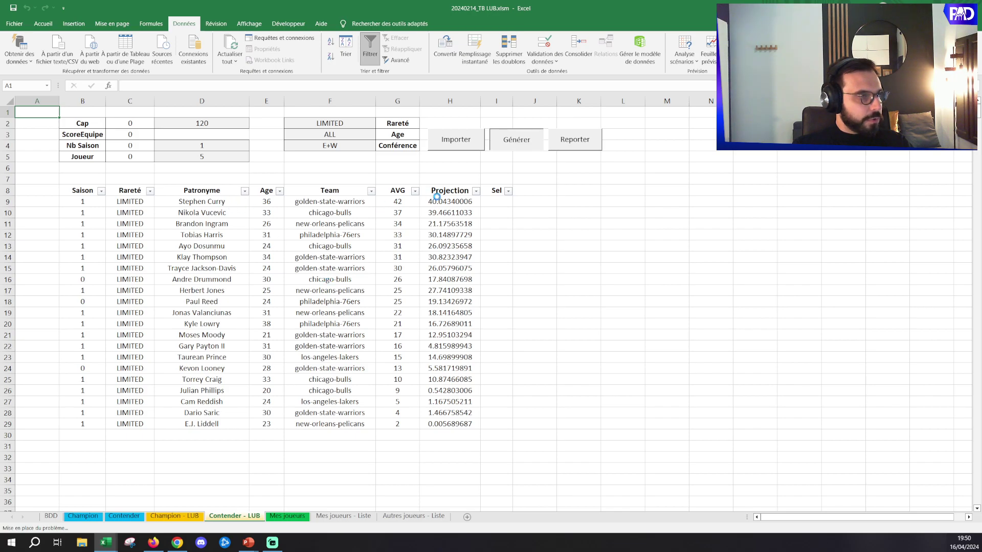
{"action": "left_click", "coordinate": [447, 240]}
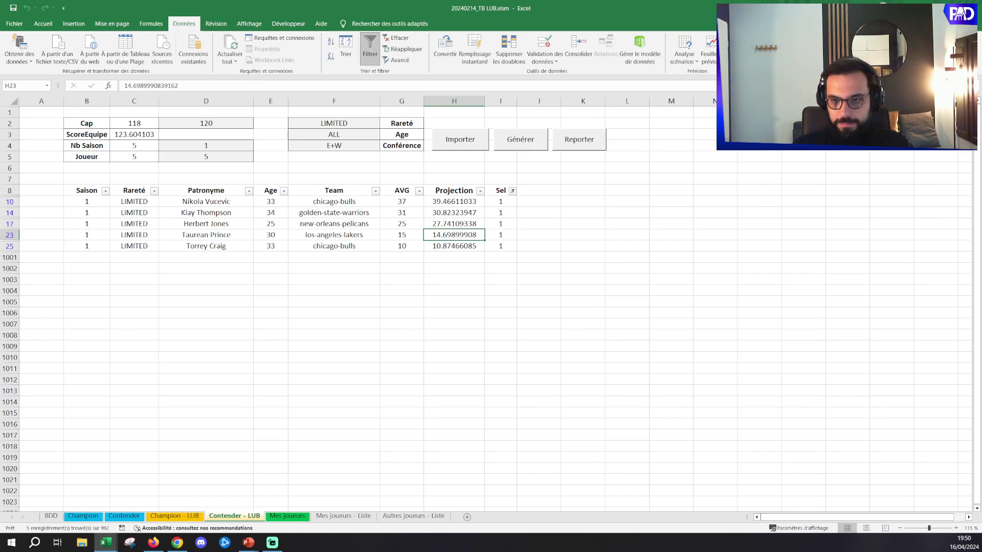
Set Herbert Jones's projection to 0 on the Contender - LUB sheet and regenerate the lineup
{"action": "key", "text": "alt+Tab"}
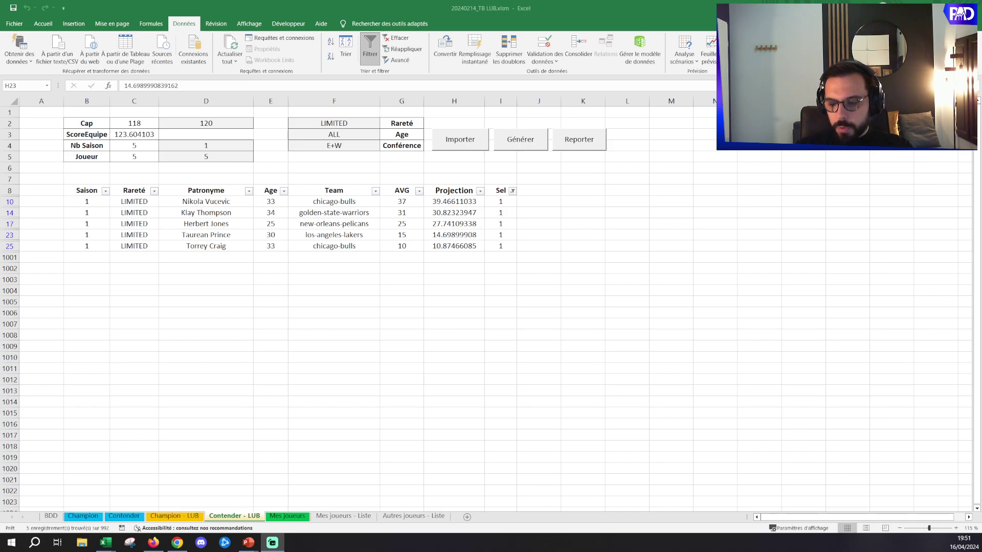
{"action": "left_click", "coordinate": [455, 214]}
{"action": "left_click", "coordinate": [459, 225]}
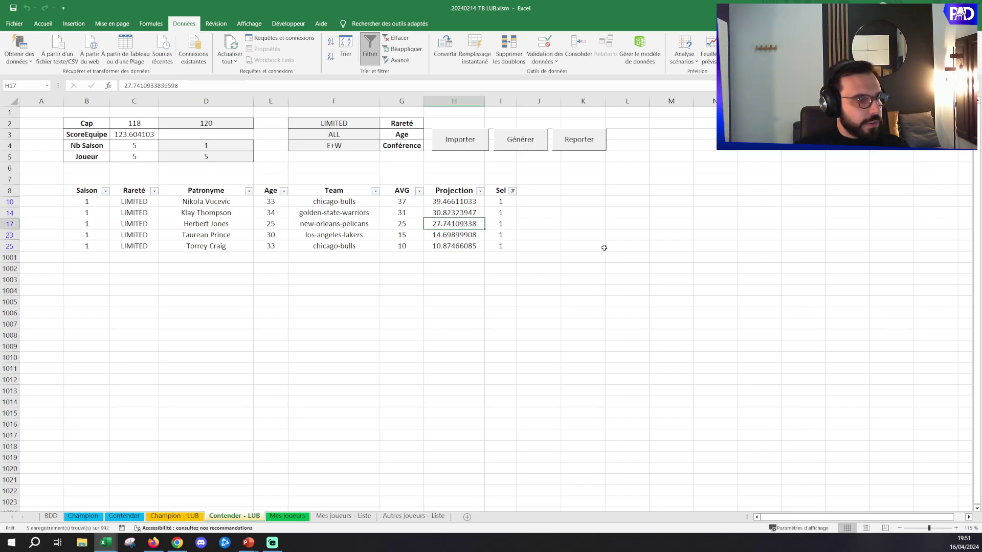
{"action": "type", "text": "0"}
{"action": "left_click_drag", "start_coordinate": [607, 248], "coordinate": [597, 243]}
{"action": "left_click", "coordinate": [522, 142]}
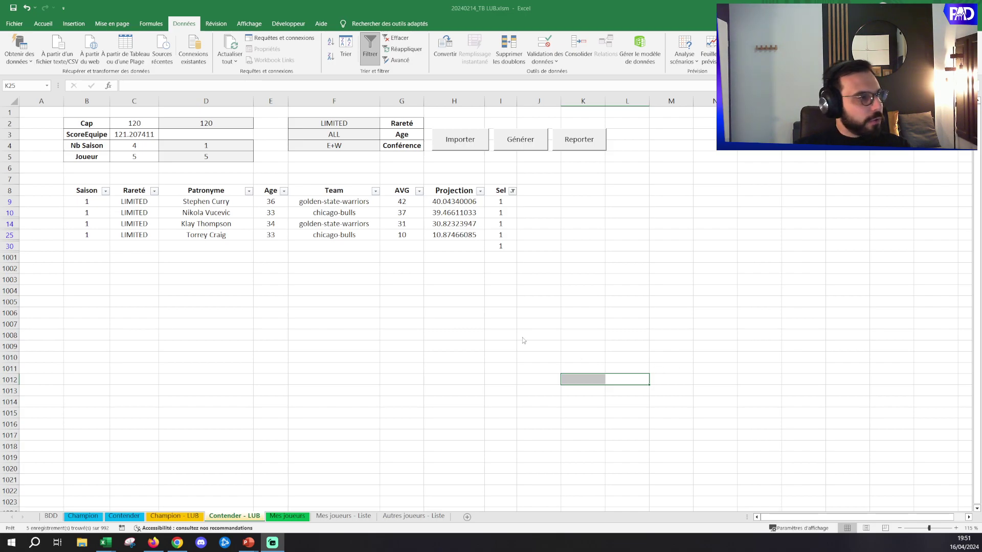
Clear the Contender - LUB filter and fill the AVG column with 100 in the empty rows from row 30 to row 1000
{"action": "left_click", "coordinate": [406, 40]}
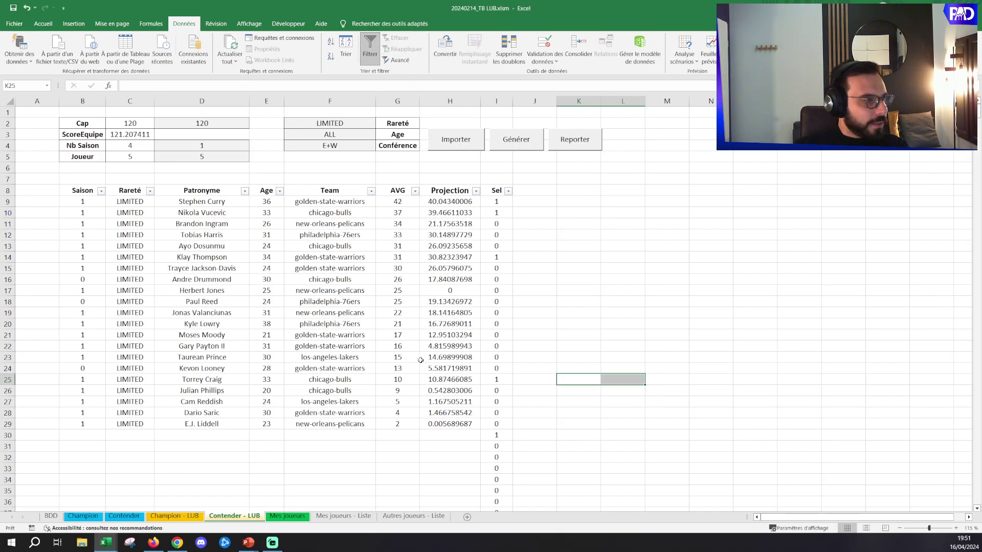
{"action": "left_click", "coordinate": [407, 435]}
{"action": "type", "text": "100"}
{"action": "left_click_drag", "start_coordinate": [424, 454], "coordinate": [421, 449]}
{"action": "left_click", "coordinate": [405, 436]}
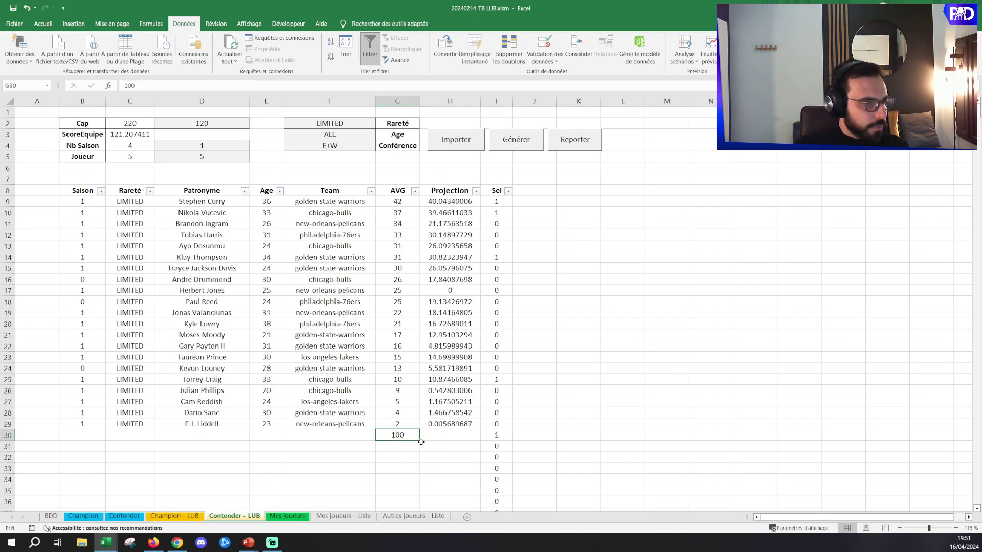
{"action": "double_click", "coordinate": [419, 440]}
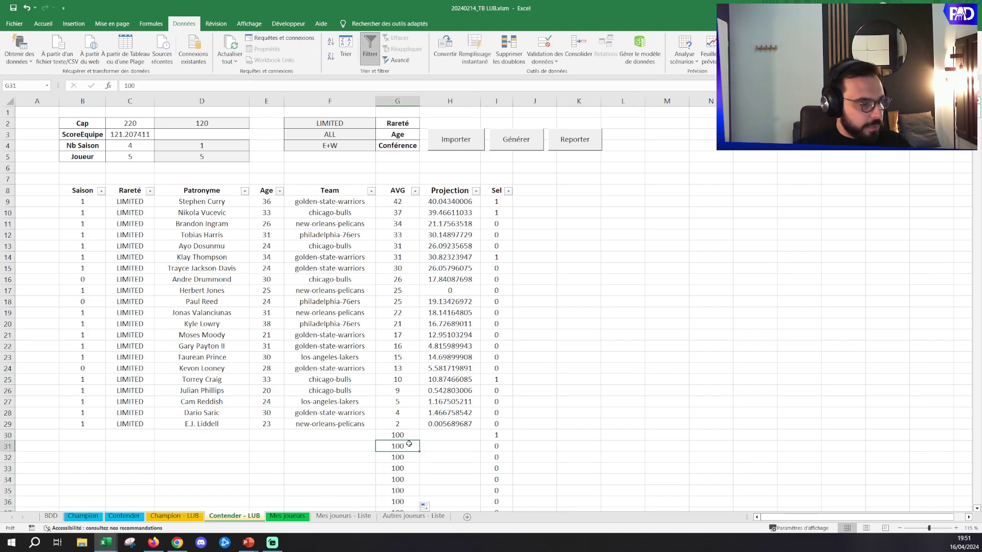
{"action": "key", "text": "ctrl+Down"}
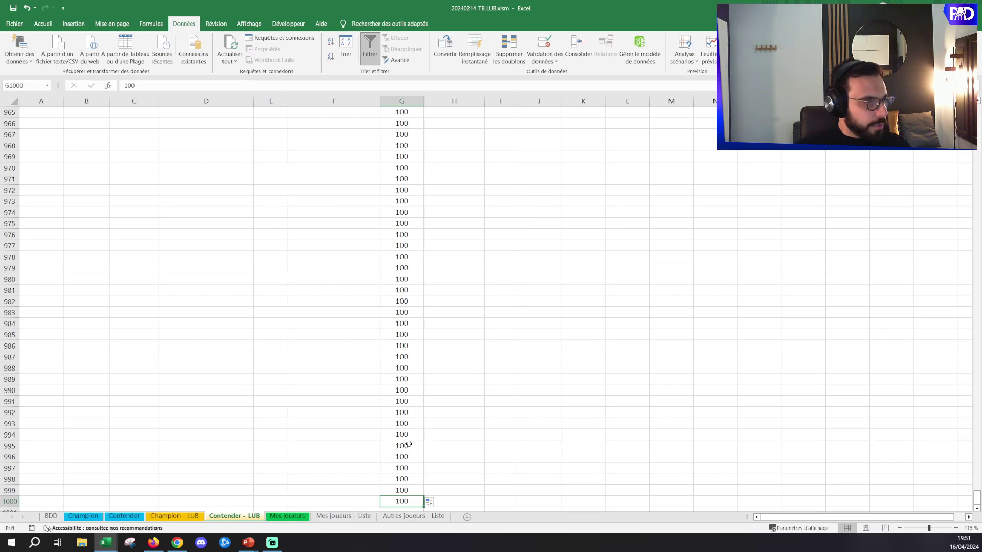
Clear the AVG values of 100 from row 208 down to row 1000 on the Contender - LUB sheet
{"action": "key", "text": "Right"}
{"action": "key", "text": "Right"}
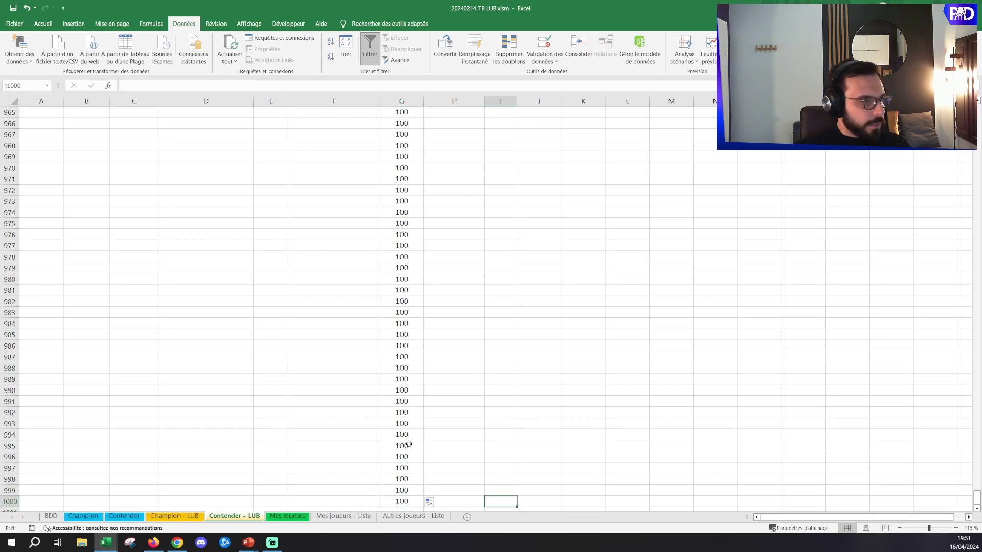
{"action": "key", "text": "ctrl+Up"}
{"action": "key", "text": "Left"}
{"action": "key", "text": "Down"}
{"action": "key", "text": "Left"}
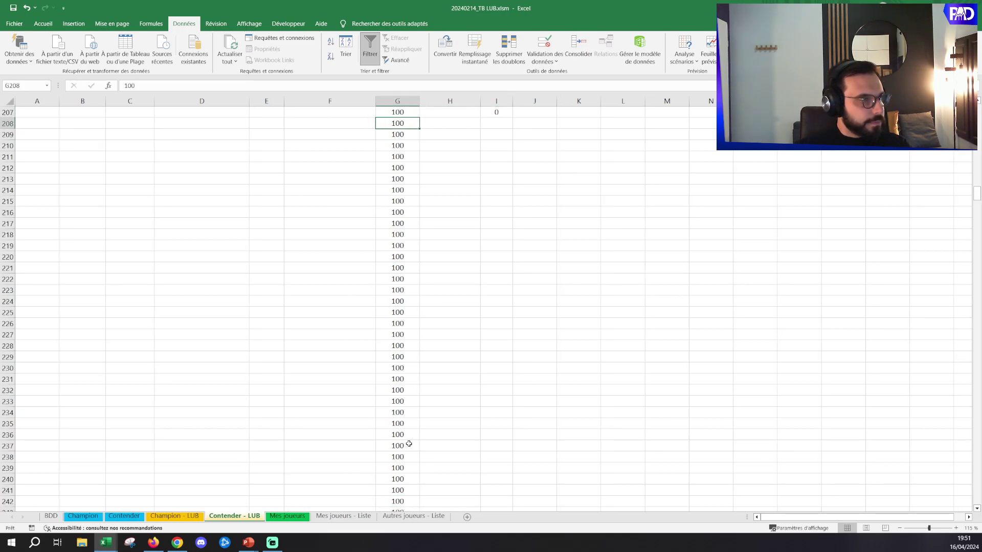
{"action": "key", "text": "ctrl+shift+Down"}
{"action": "key", "text": "Delete"}
{"action": "left_click", "coordinate": [529, 350]}
{"action": "left_click", "coordinate": [620, 303]}
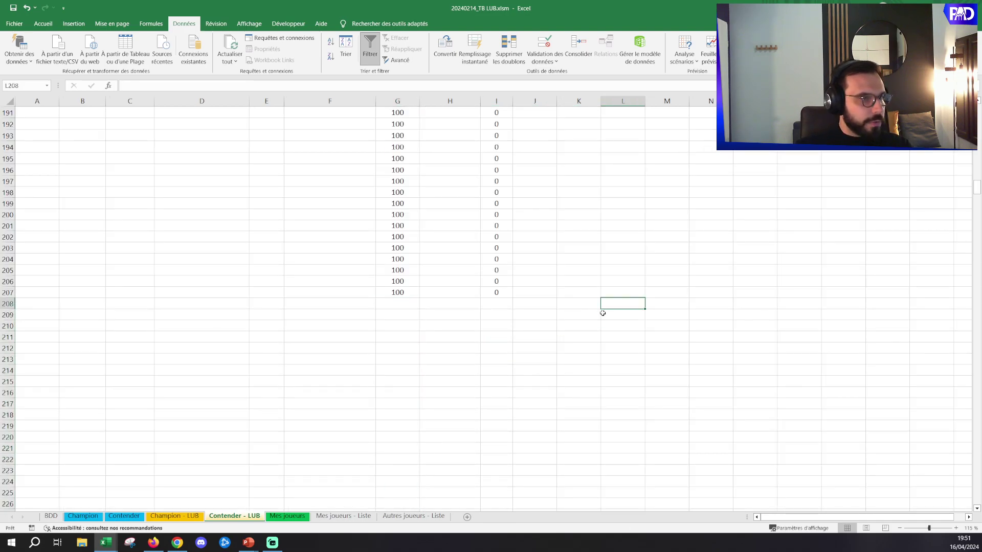
Regenerate the LIMITED lineup on the Contender - LUB sheet with a cap of 120 and five players
{"action": "scroll", "coordinate": [603, 313], "scroll_direction": "up", "scroll_amount": 20}
{"action": "left_click", "coordinate": [621, 279]}
{"action": "left_click", "coordinate": [516, 145]}
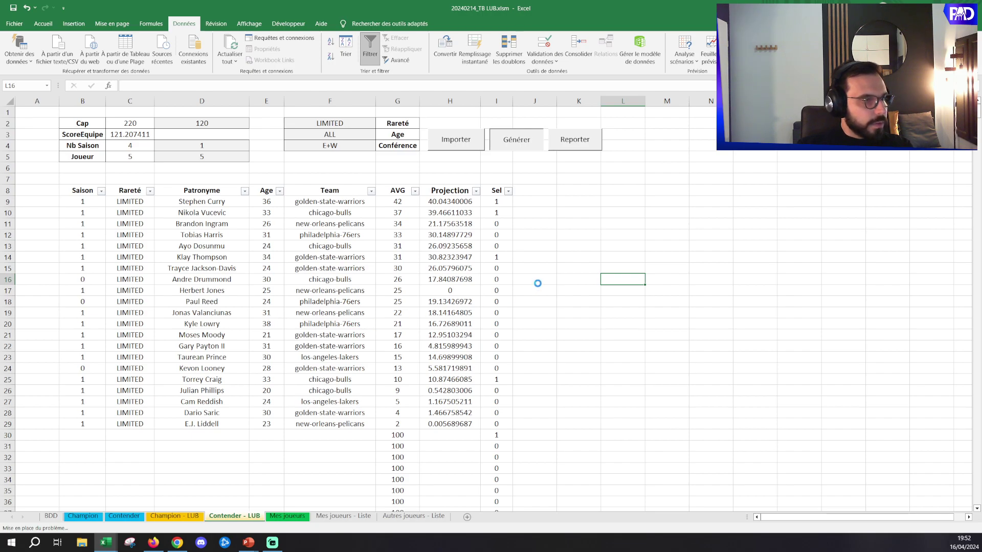
{"action": "left_click", "coordinate": [401, 258]}
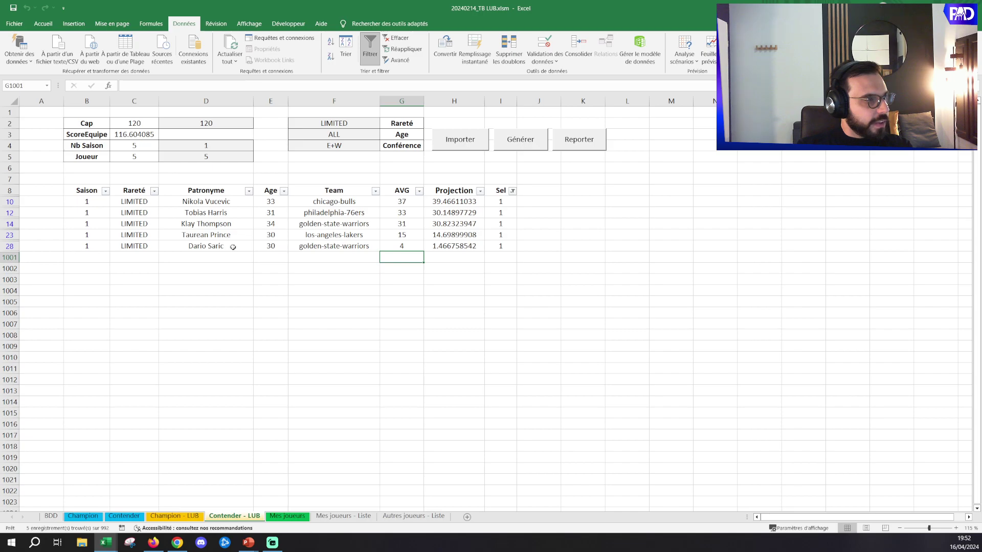
{"action": "left_click", "coordinate": [478, 283]}
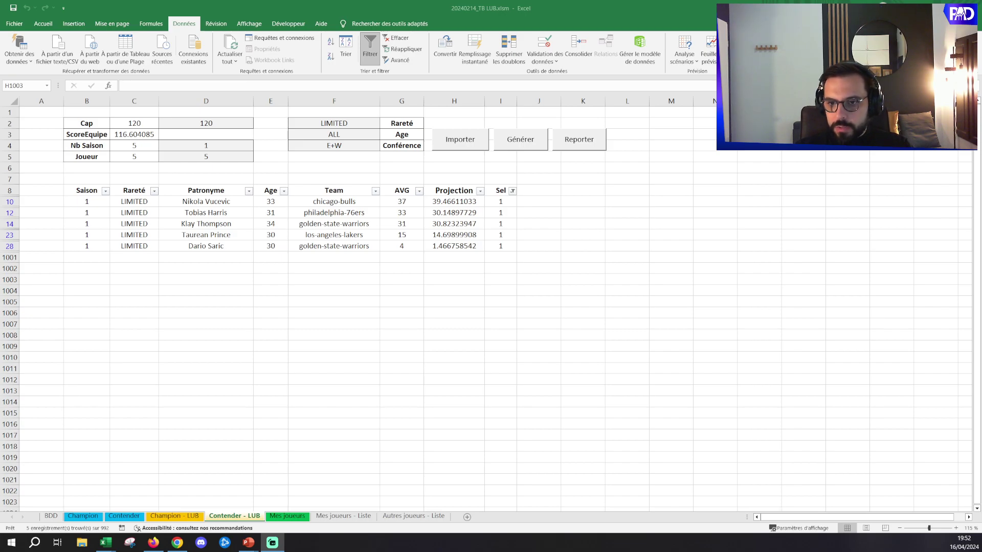
Copy Herbert Jones's name from the Mes joueurs sheet and search for that player on SorareData in the browser
{"action": "left_click", "coordinate": [287, 516]}
{"action": "left_click", "coordinate": [270, 225]}
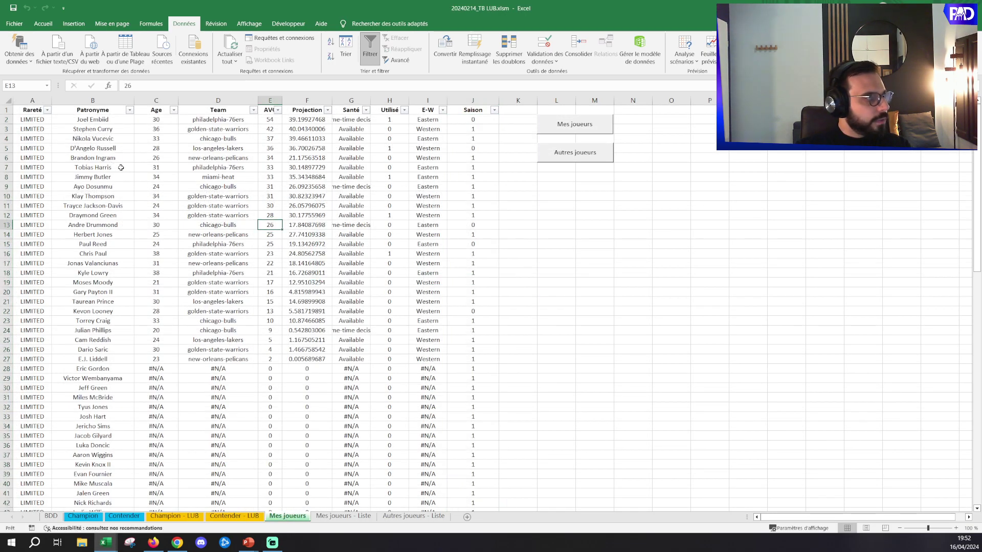
{"action": "left_click", "coordinate": [118, 234]}
{"action": "key", "text": "ctrl+c"}
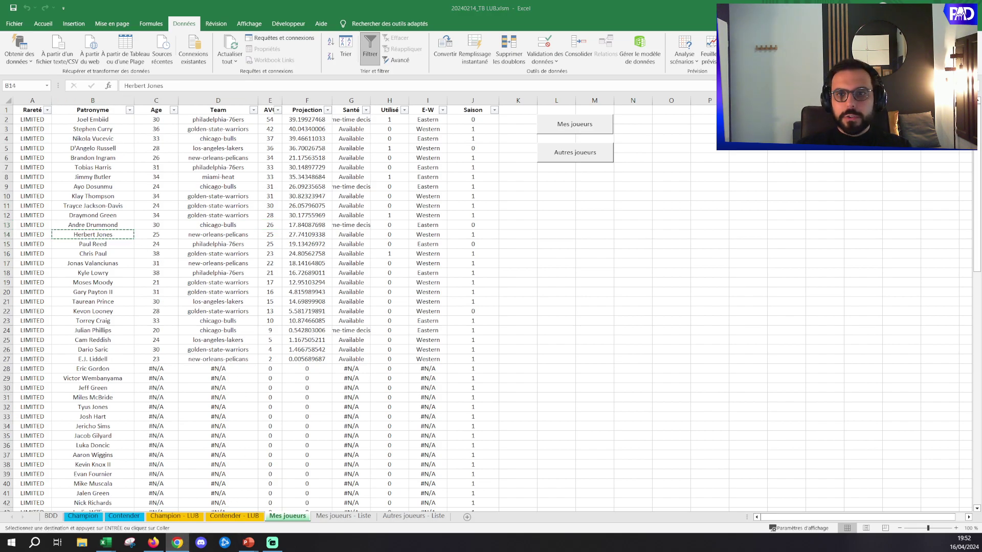
{"action": "left_click_drag", "start_coordinate": [981, 8], "coordinate": [622, 8]}
{"action": "left_click", "coordinate": [184, 9]}
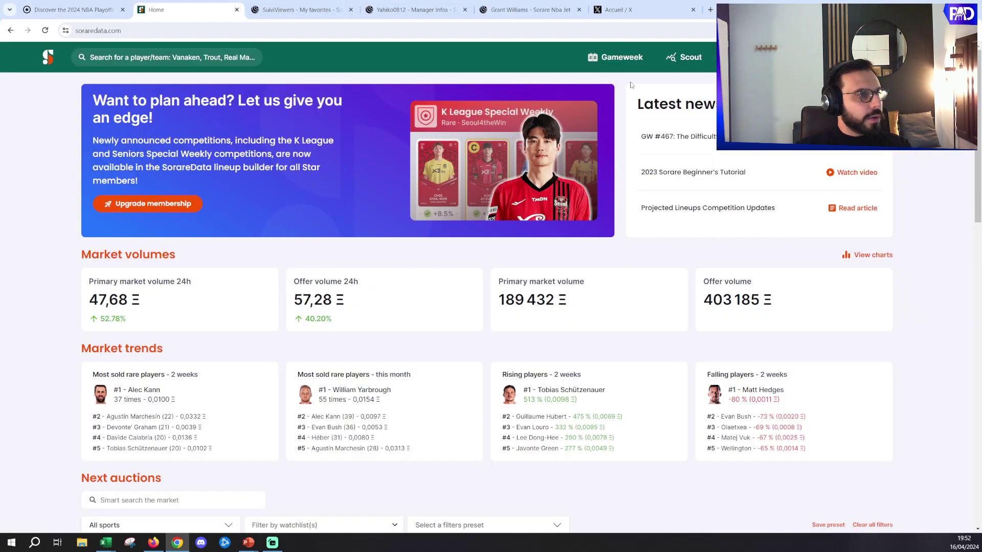
{"action": "left_click", "coordinate": [169, 57]}
{"action": "key", "text": "ctrl+v"}
{"action": "key", "text": "Return"}
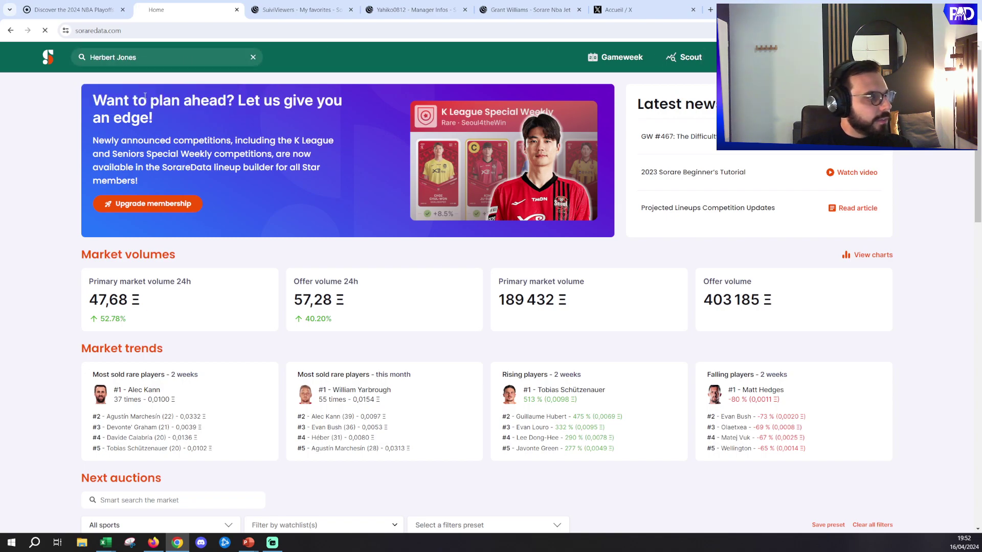
Look up Herbert Jones on Sorare NBA Jet and view his price history and market offers
{"action": "left_click", "coordinate": [302, 9]}
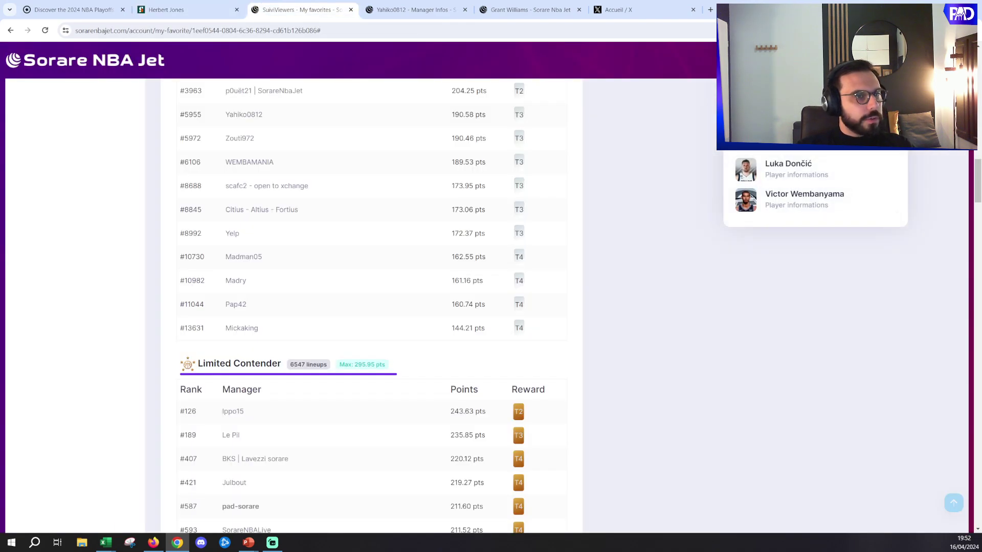
{"action": "left_click", "coordinate": [818, 110]}
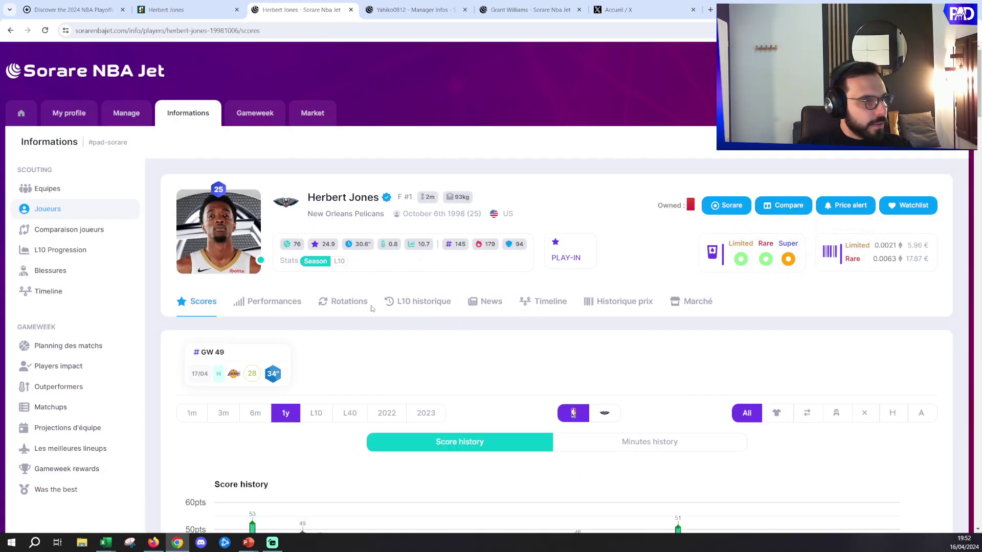
{"action": "left_click", "coordinate": [615, 306]}
{"action": "scroll", "coordinate": [616, 306], "scroll_direction": "down", "scroll_amount": 3}
{"action": "scroll", "coordinate": [319, 259], "scroll_direction": "up", "scroll_amount": 3}
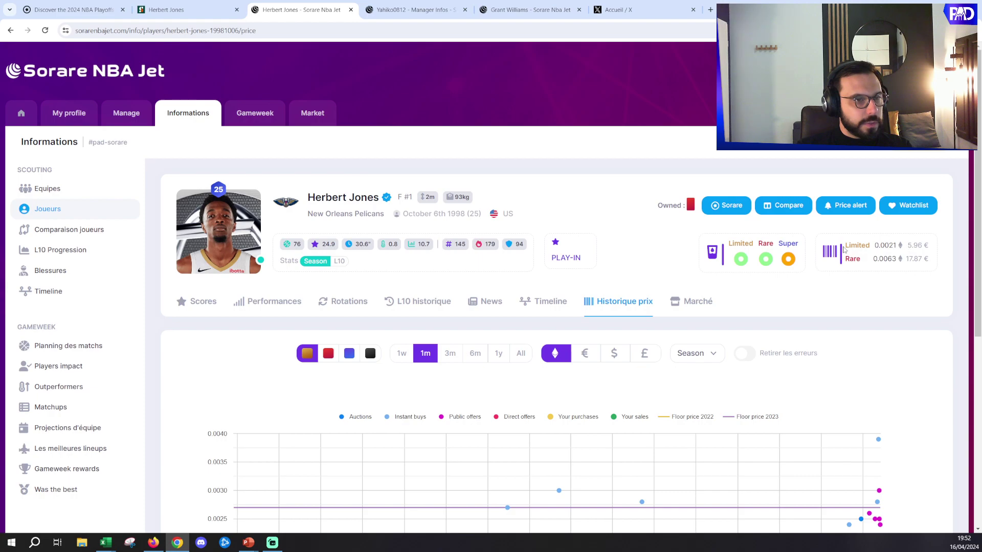
{"action": "left_click", "coordinate": [707, 306]}
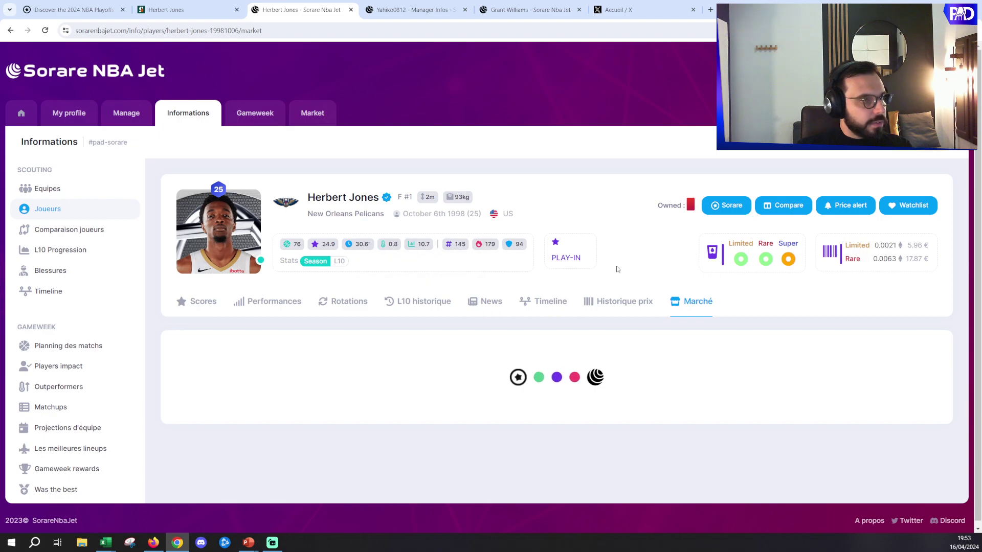
{"action": "left_click", "coordinate": [766, 258]}
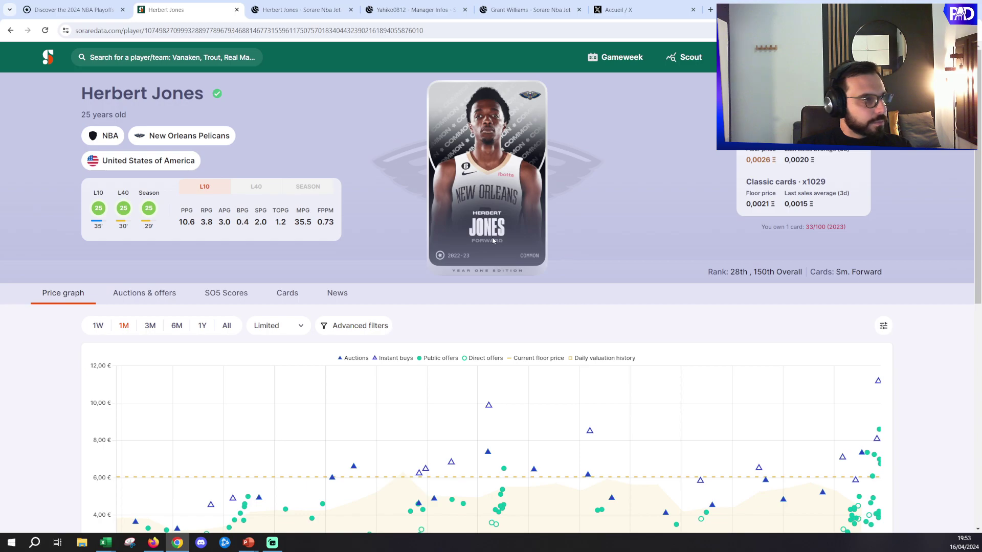
Examine Herbert Jones's one-month price graph on SorareData for Limited cards and for Rare cards
{"action": "scroll", "coordinate": [738, 215], "scroll_direction": "down", "scroll_amount": 4}
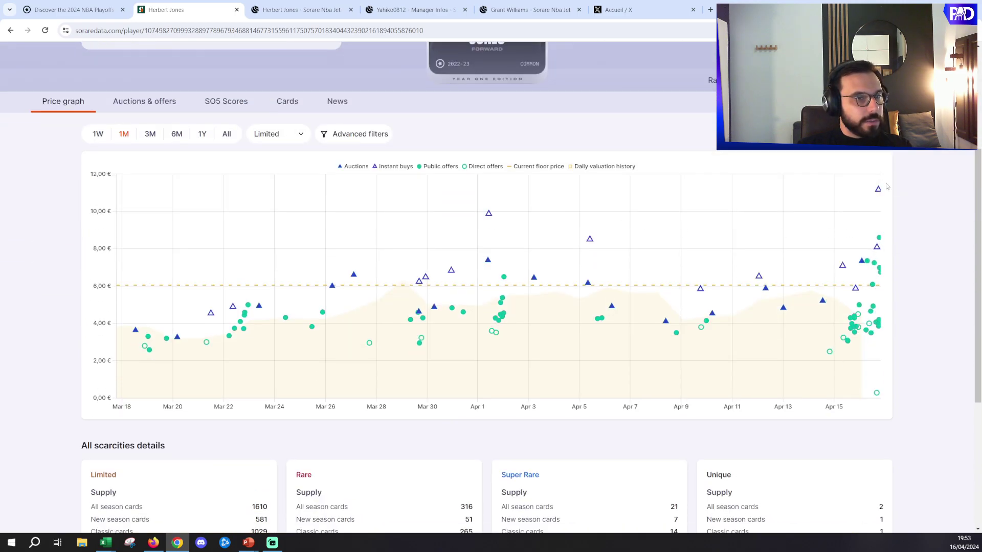
{"action": "mouse_move", "coordinate": [867, 317]}
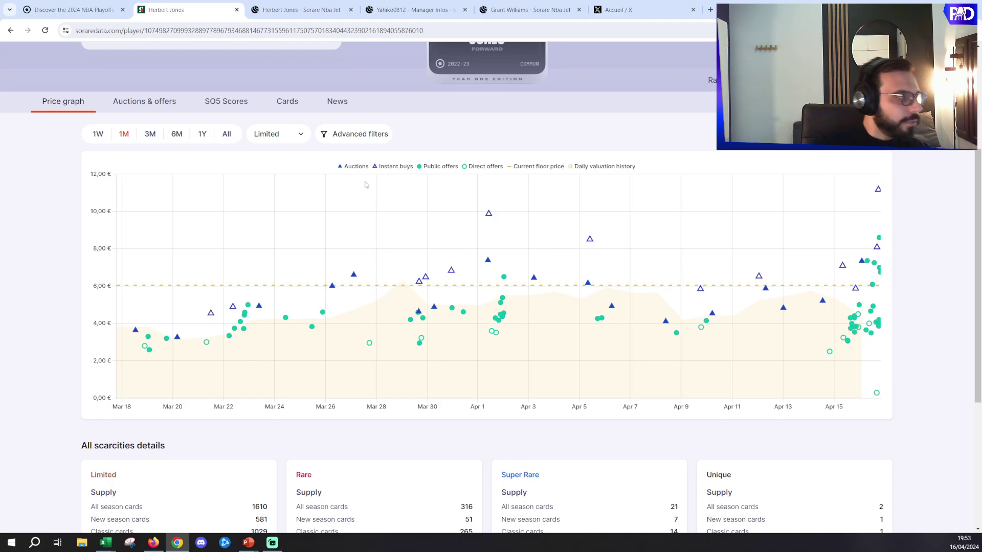
{"action": "mouse_move", "coordinate": [878, 189]}
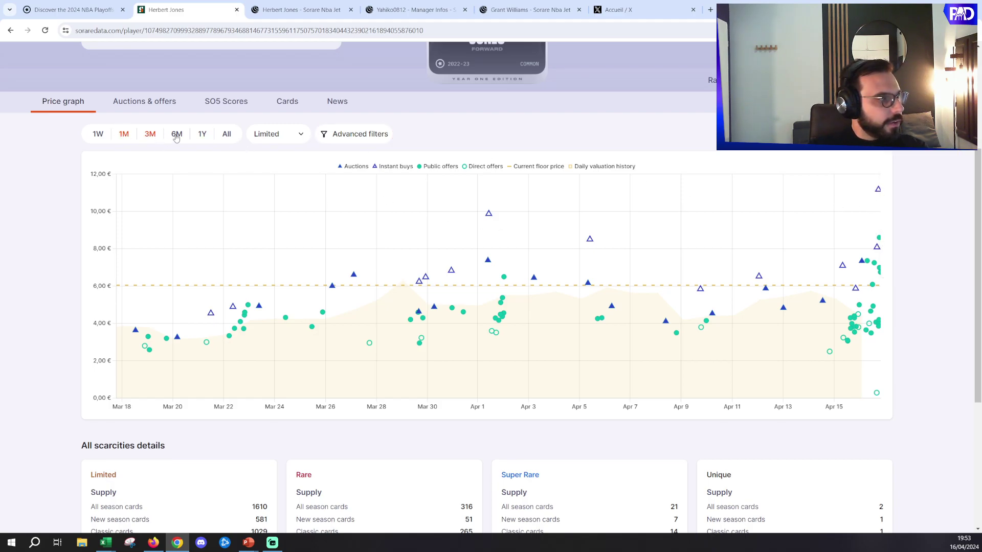
{"action": "left_click", "coordinate": [288, 139]}
{"action": "left_click", "coordinate": [271, 169]}
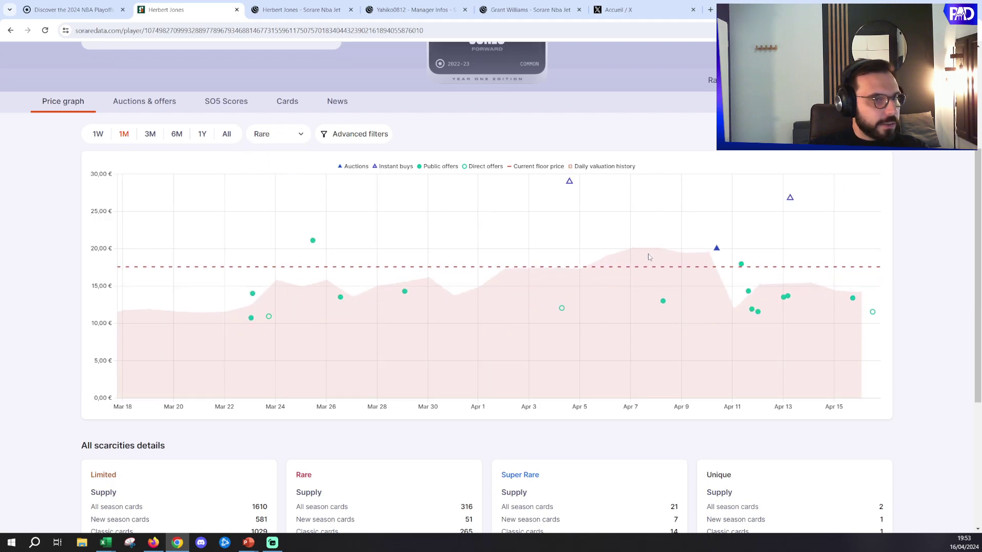
{"action": "scroll", "coordinate": [800, 275], "scroll_direction": "up", "scroll_amount": 4}
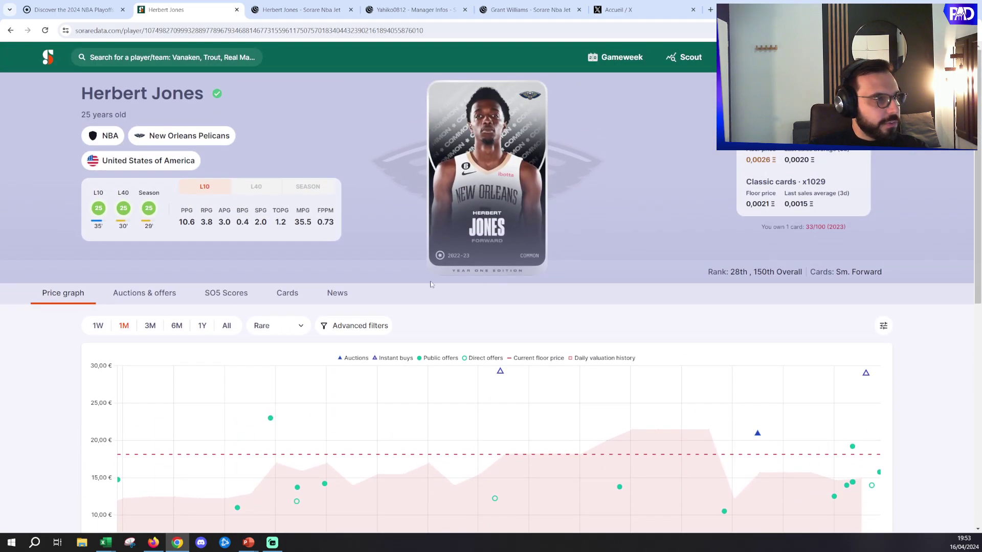
Find Herbert Jones on Sorare, compare the prices of his cards on sale from the lowest up, and return to the lobby
{"action": "left_click", "coordinate": [110, 12]}
{"action": "left_click", "coordinate": [851, 61]}
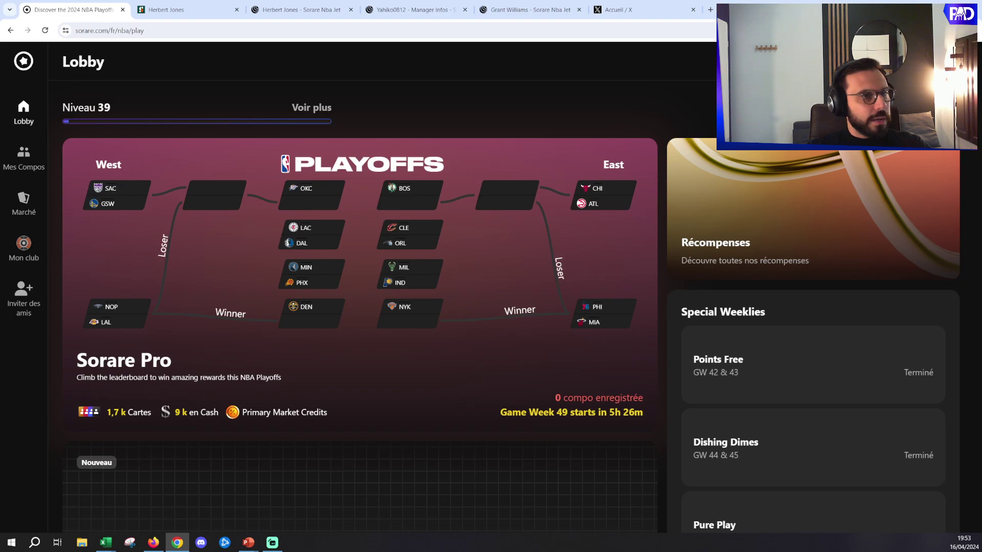
{"action": "type", "text": "herb"}
{"action": "left_click", "coordinate": [824, 198]}
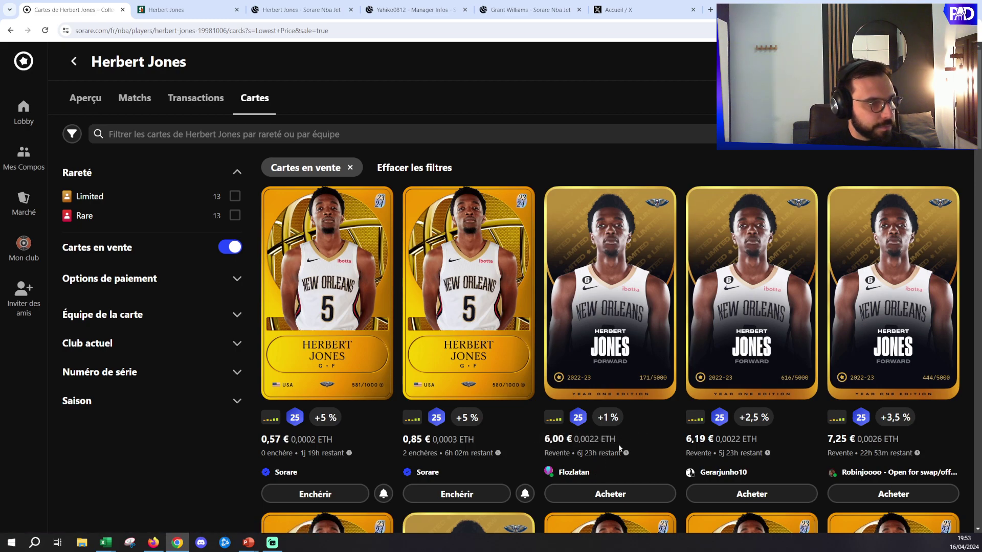
{"action": "scroll", "coordinate": [191, 409], "scroll_direction": "down", "scroll_amount": 9}
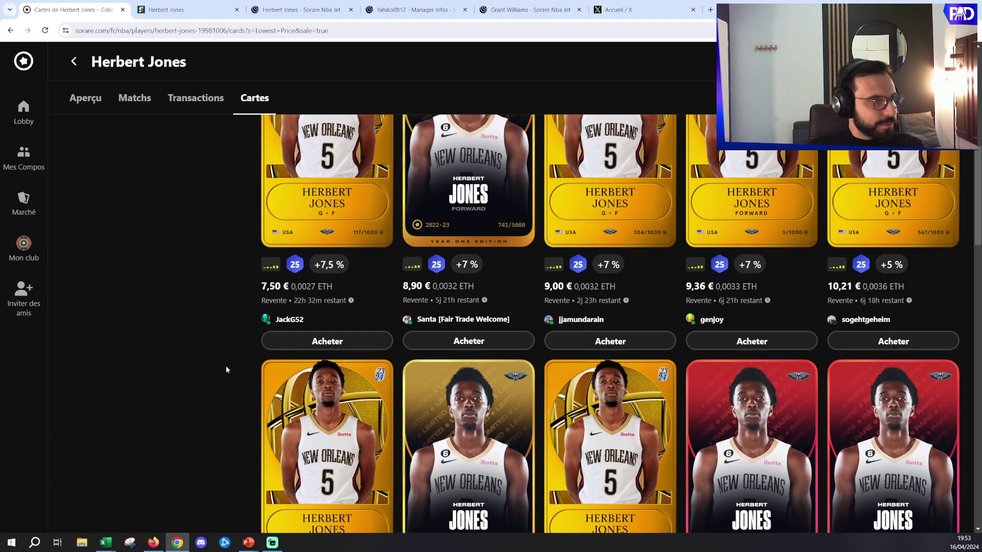
{"action": "scroll", "coordinate": [222, 367], "scroll_direction": "up", "scroll_amount": 9}
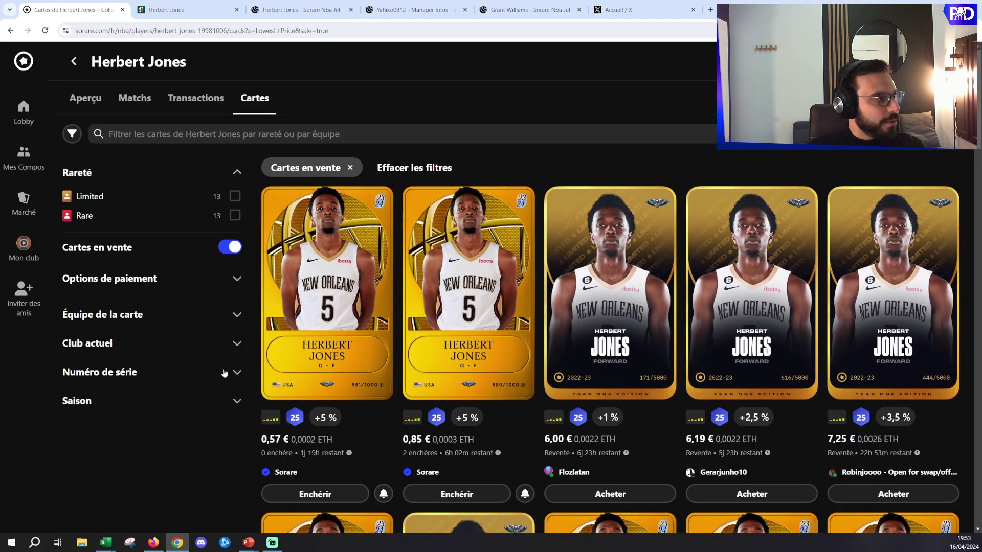
{"action": "scroll", "coordinate": [224, 368], "scroll_direction": "down", "scroll_amount": 10}
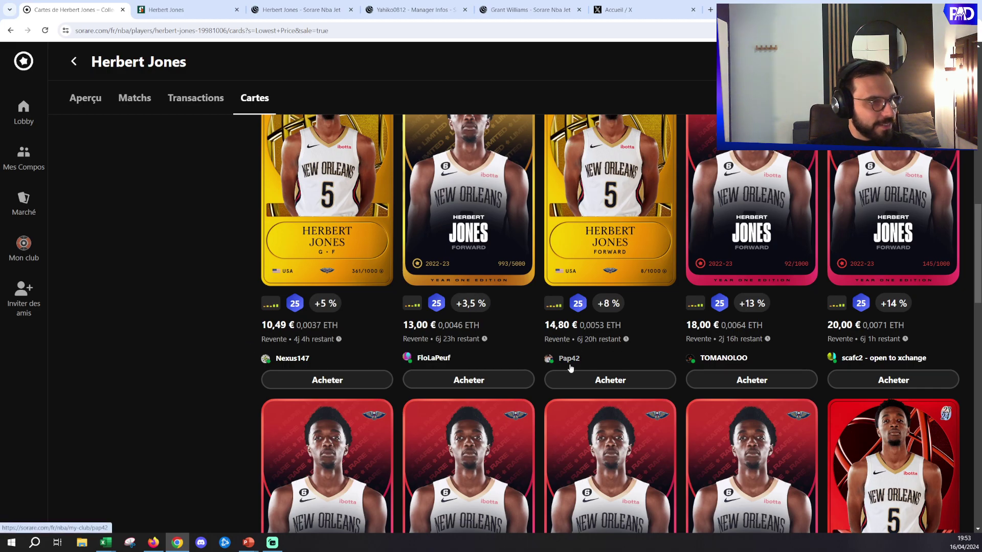
{"action": "scroll", "coordinate": [223, 335], "scroll_direction": "down", "scroll_amount": 5}
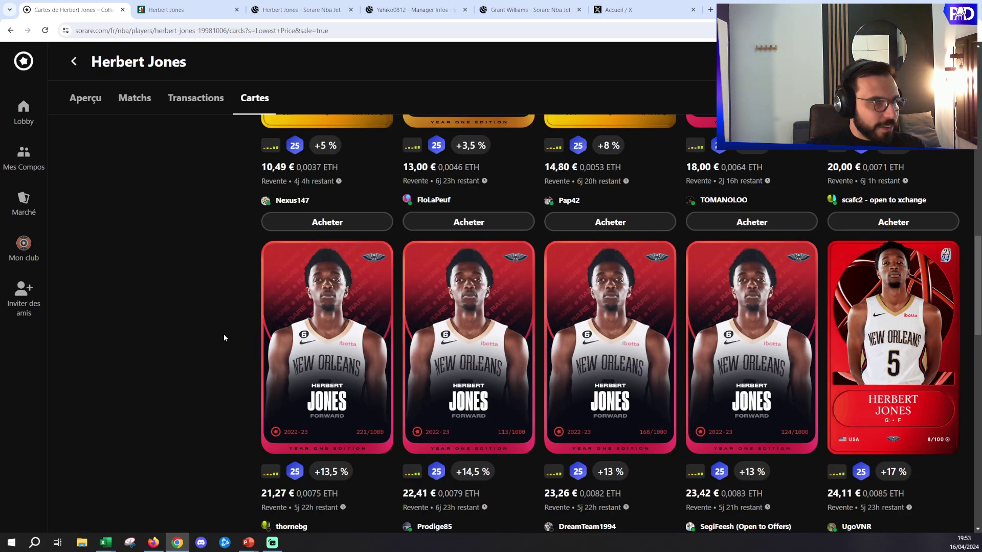
{"action": "scroll", "coordinate": [230, 332], "scroll_direction": "up", "scroll_amount": 10}
{"action": "scroll", "coordinate": [244, 337], "scroll_direction": "up", "scroll_amount": 1}
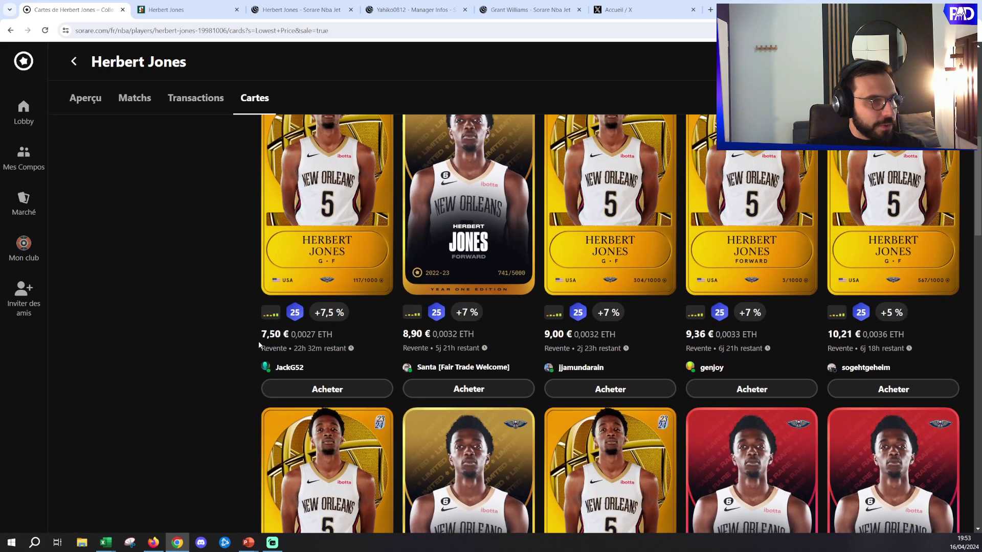
{"action": "scroll", "coordinate": [296, 358], "scroll_direction": "up", "scroll_amount": 10}
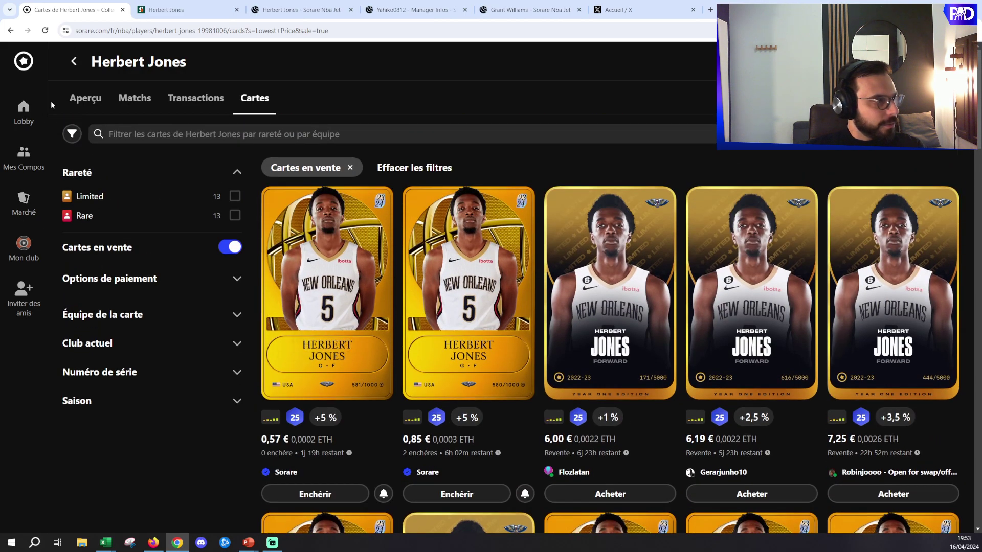
{"action": "left_click", "coordinate": [23, 110]}
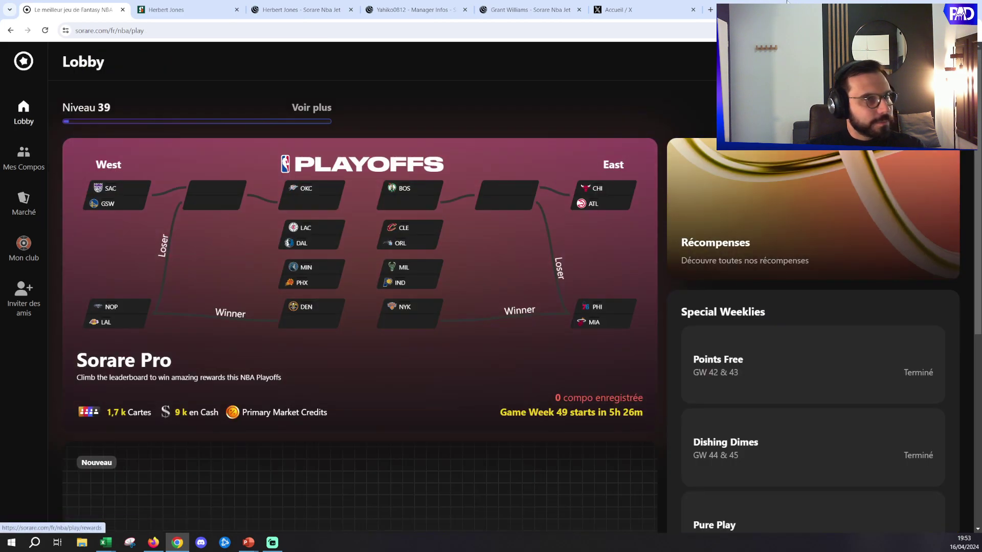
{"action": "key", "text": "alt+Tab"}
{"action": "key", "text": "alt+Tab"}
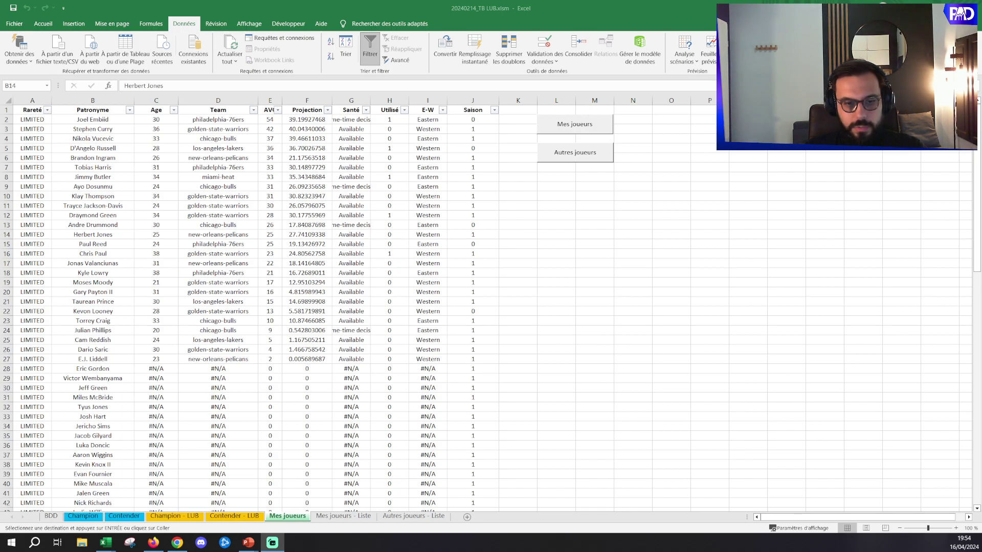
{"action": "key", "text": "alt+Tab"}
{"action": "key", "text": "alt+Tab"}
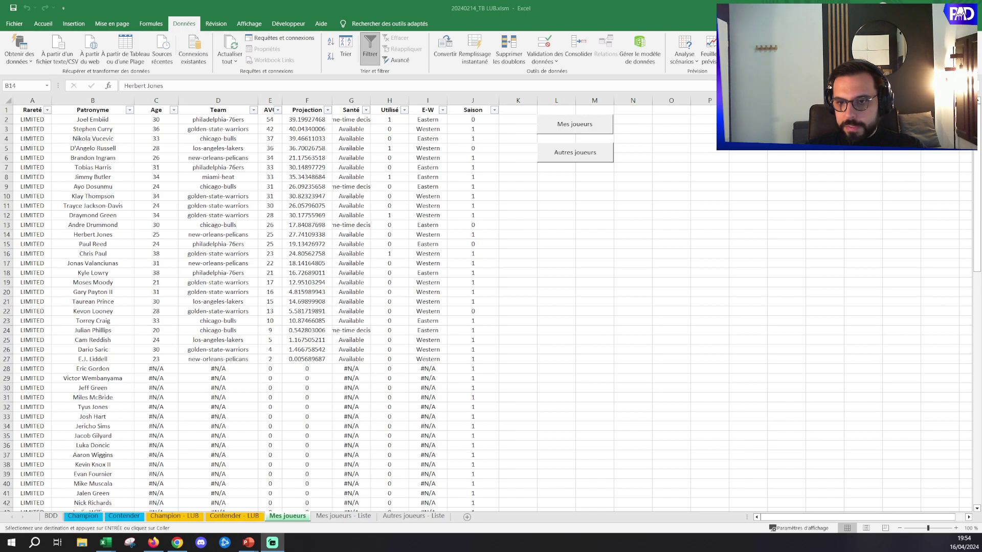
{"action": "left_click", "coordinate": [591, 385]}
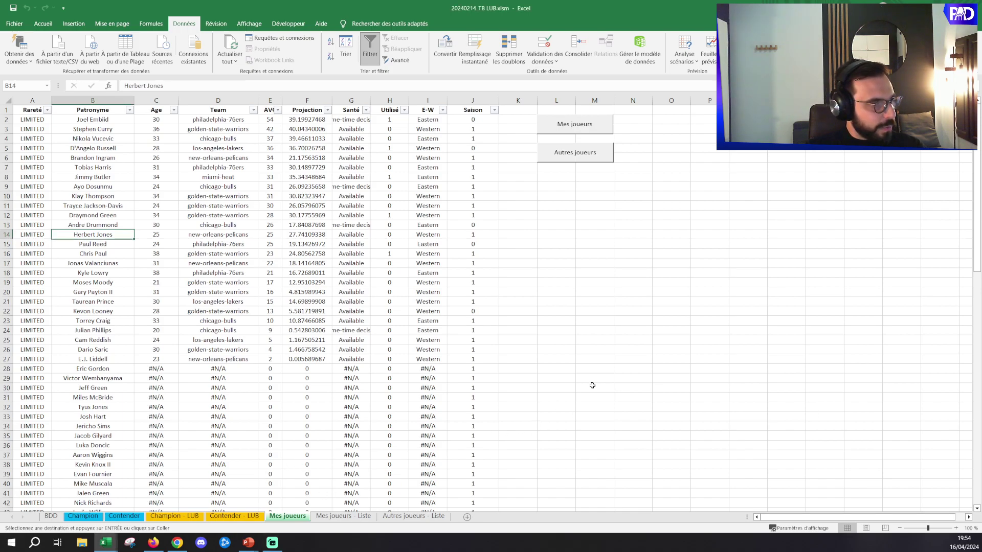
{"action": "left_click", "coordinate": [428, 282]}
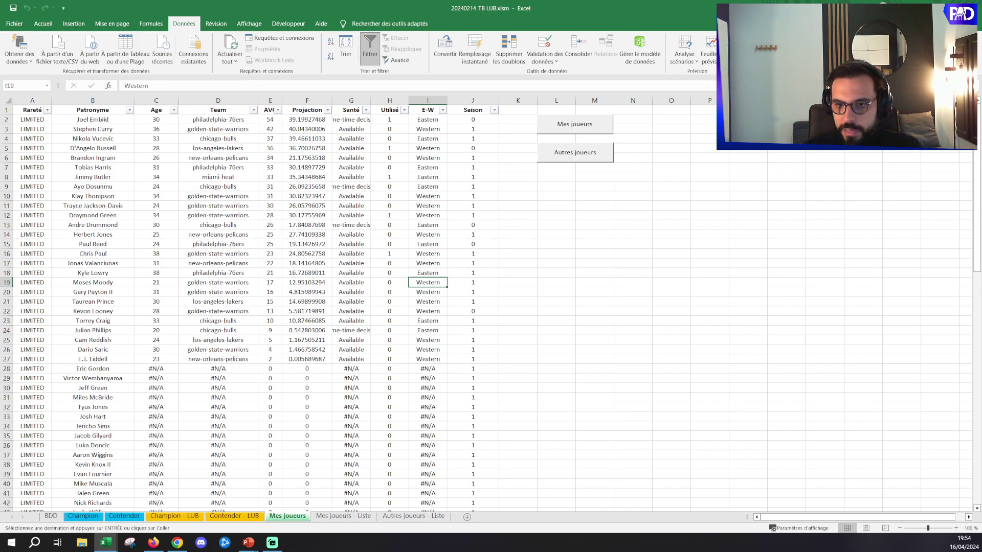
Switch to Sorare in the browser, search for the manager by the copied username, and view that manager's NBA club page
{"action": "key", "text": "alt+Tab"}
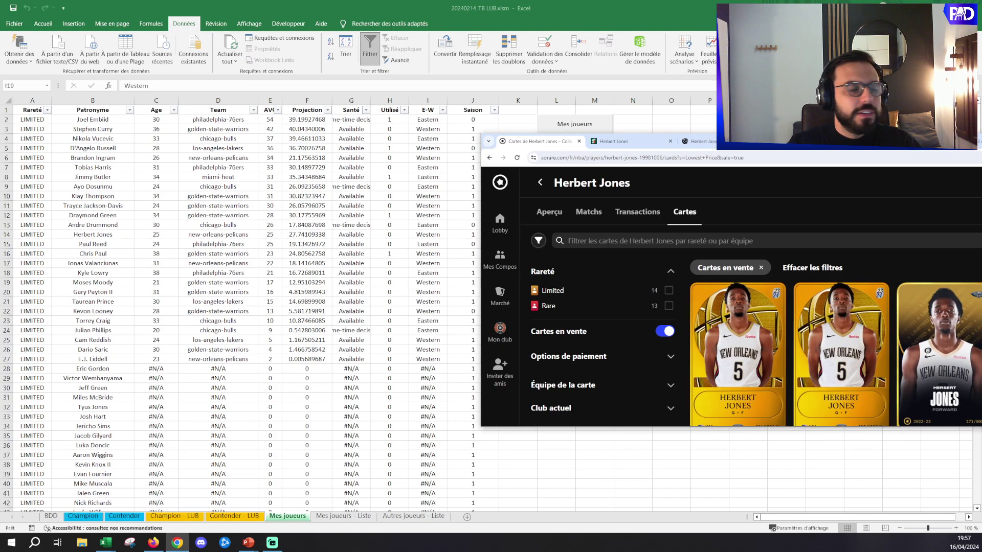
{"action": "left_click_drag", "start_coordinate": [979, 200], "coordinate": [741, 1]}
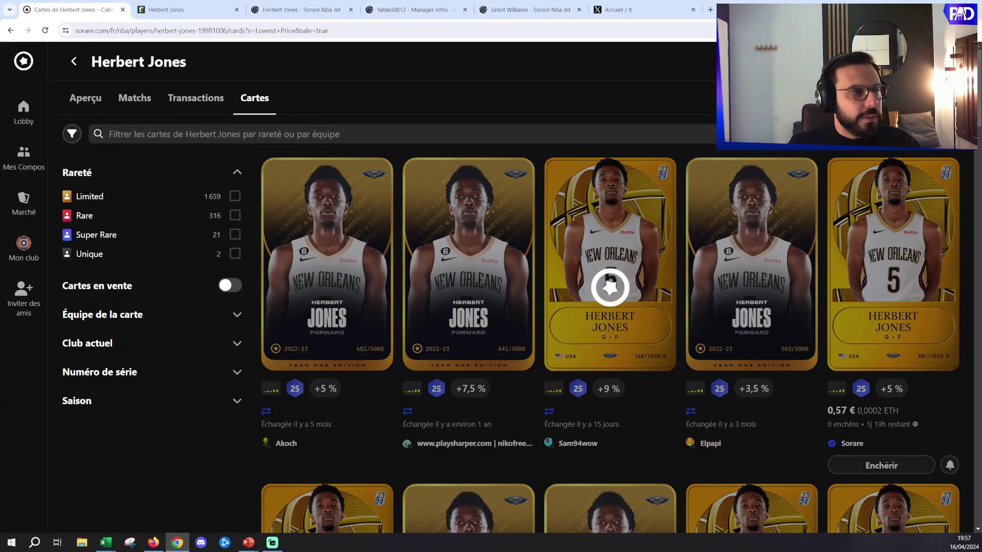
{"action": "left_click", "coordinate": [839, 61]}
{"action": "key", "text": "ctrl+v"}
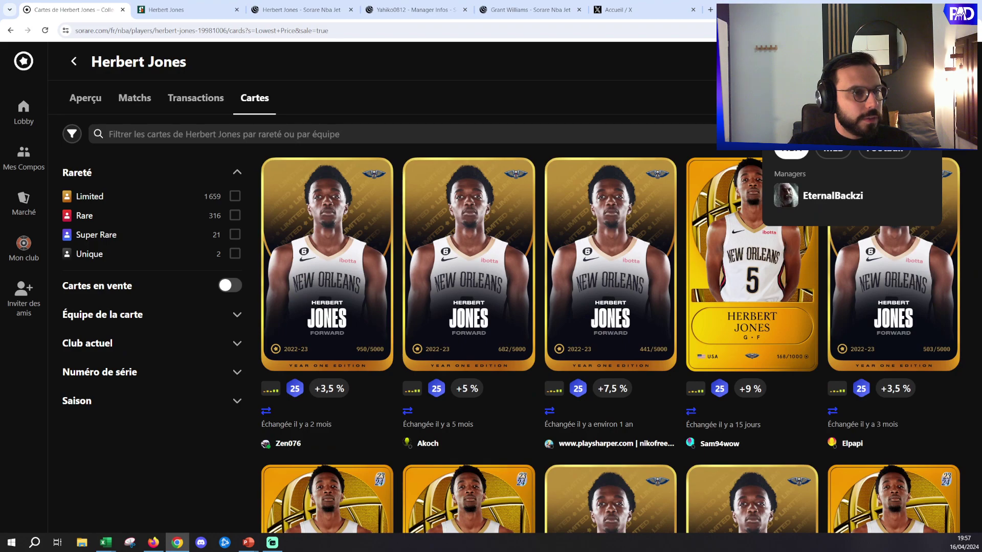
{"action": "left_click", "coordinate": [831, 196]}
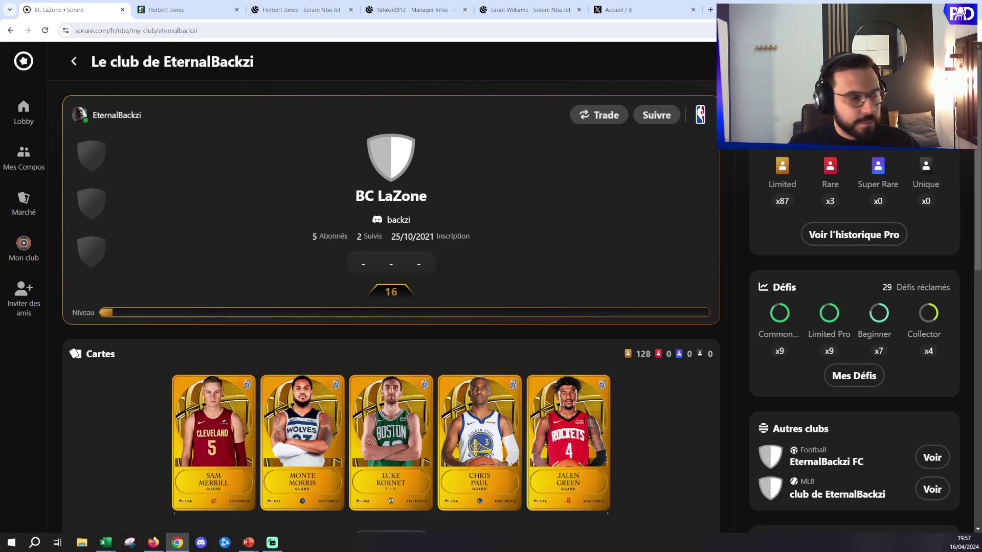
{"action": "key", "text": "alt+Tab"}
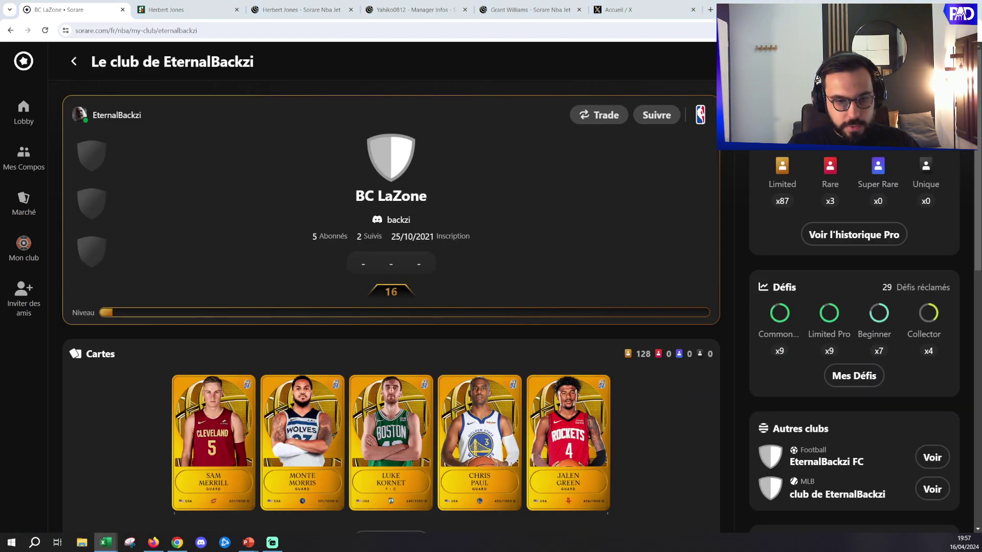
{"action": "key", "text": "alt+Tab"}
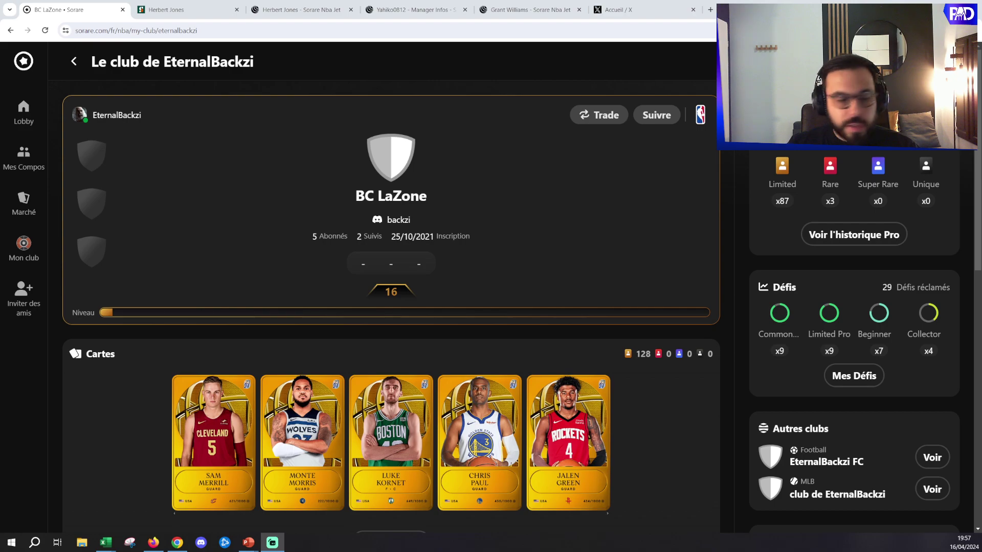
Go to the Sorare Pro competitions from the lobby and review the rewards and entries listed for each competition
{"action": "left_click", "coordinate": [24, 110]}
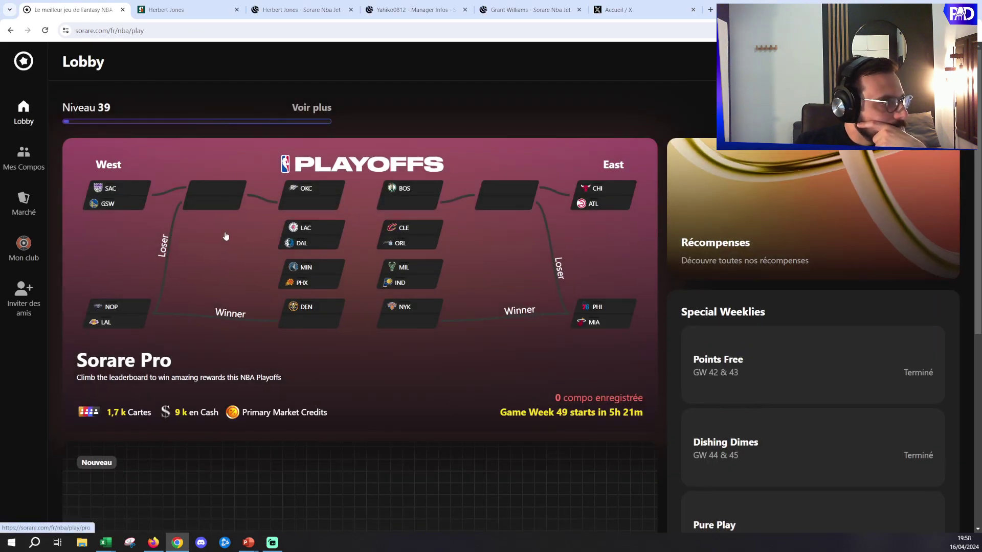
{"action": "left_click", "coordinate": [226, 237]}
{"action": "scroll", "coordinate": [467, 246], "scroll_direction": "down", "scroll_amount": 3}
{"action": "scroll", "coordinate": [496, 279], "scroll_direction": "up", "scroll_amount": 2}
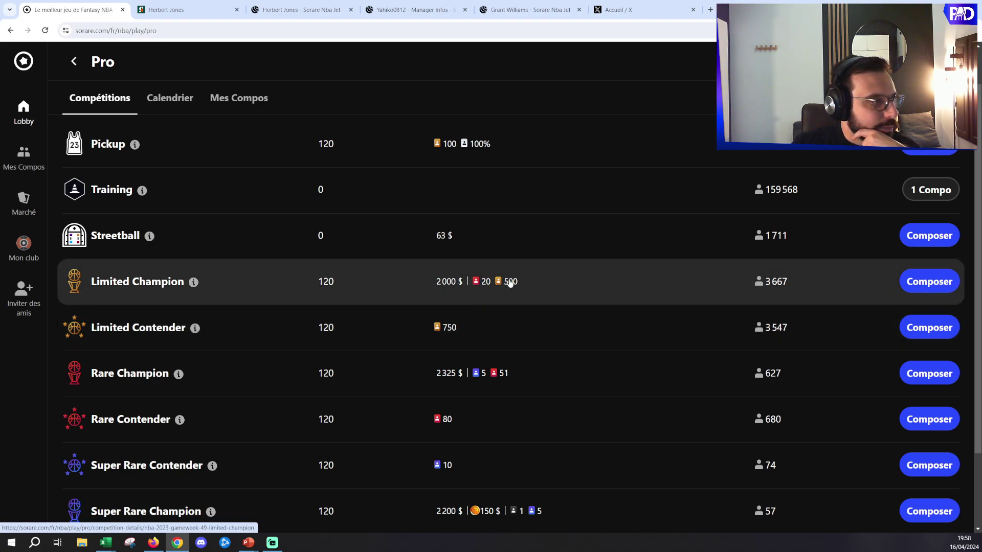
Find the Limited Champion lineup for Game Week 48 (13–14 avr.) among the past lineups and view its team
{"action": "left_click", "coordinate": [24, 157]}
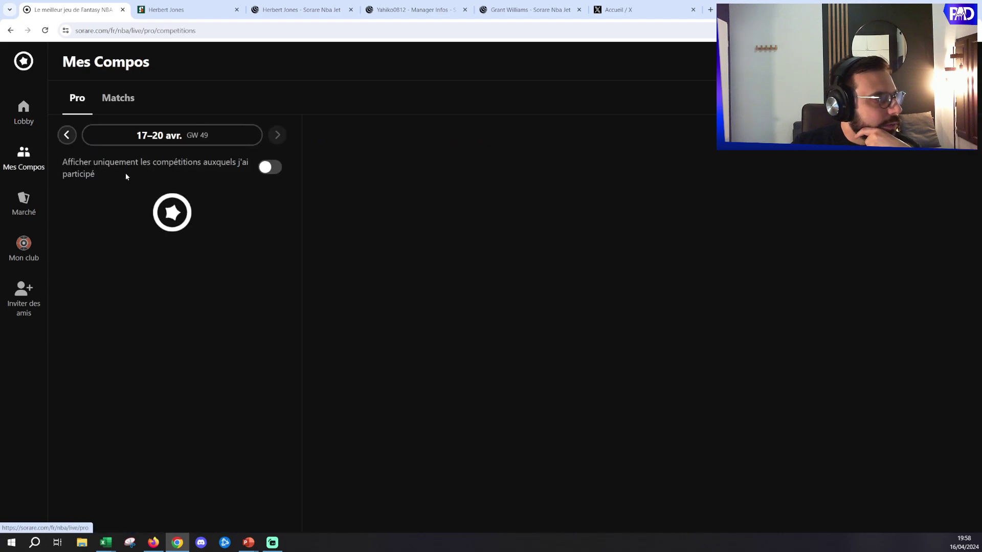
{"action": "left_click", "coordinate": [67, 135]}
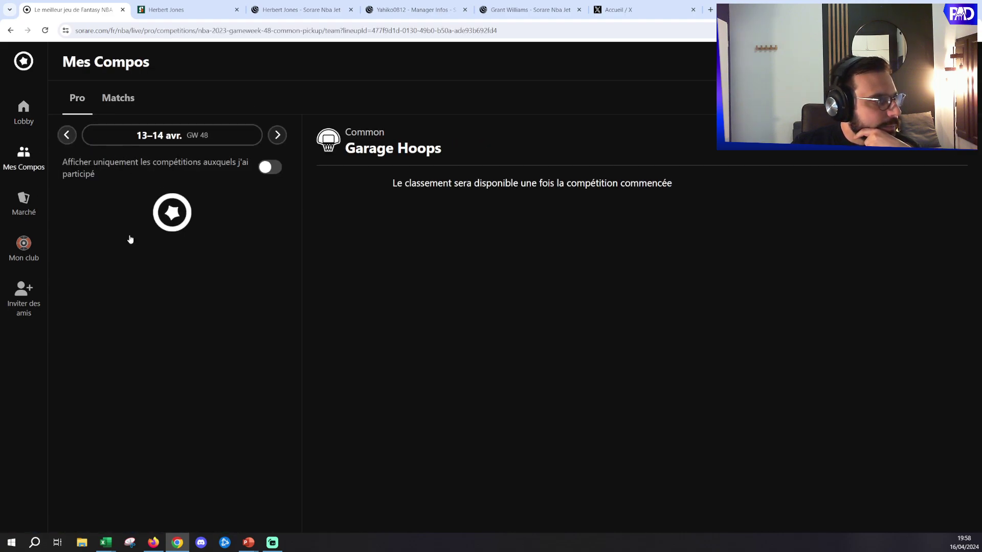
{"action": "scroll", "coordinate": [168, 256], "scroll_direction": "down", "scroll_amount": 12}
{"action": "scroll", "coordinate": [178, 281], "scroll_direction": "up", "scroll_amount": 3}
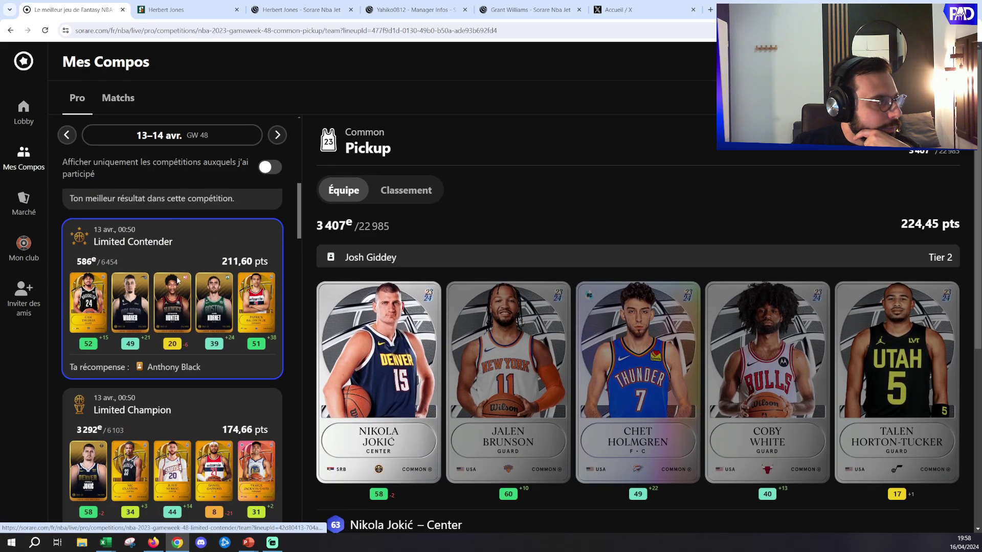
{"action": "scroll", "coordinate": [178, 280], "scroll_direction": "down", "scroll_amount": 3}
{"action": "left_click", "coordinate": [177, 280]}
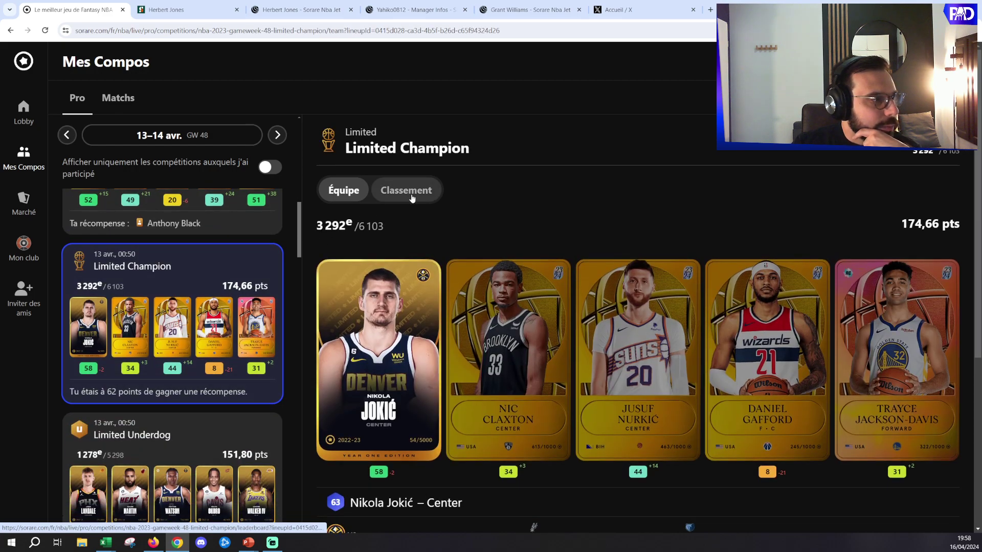
Examine the Limited Champion ranking's points thresholds and rewards for each tier, and return to the lobby
{"action": "left_click", "coordinate": [412, 197]}
{"action": "scroll", "coordinate": [562, 281], "scroll_direction": "down", "scroll_amount": 15}
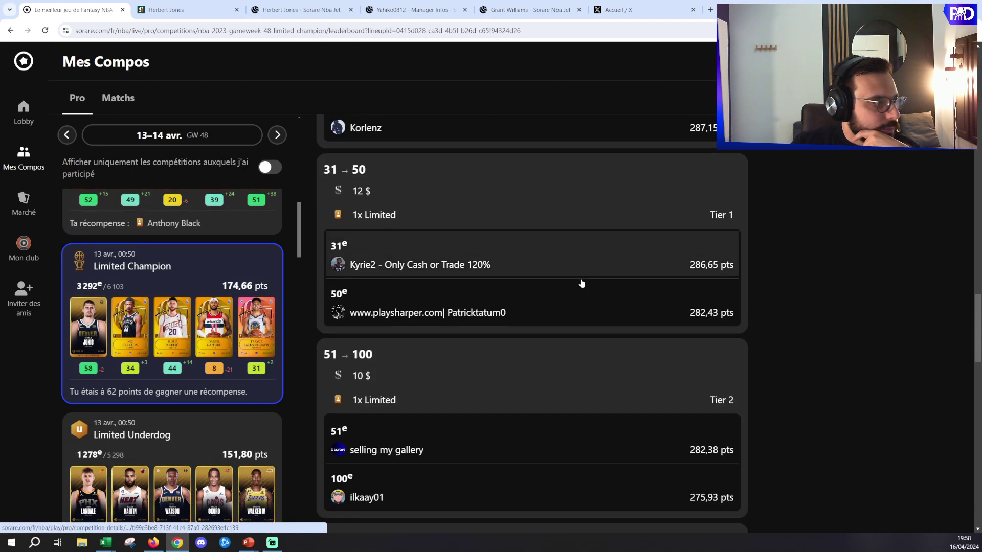
{"action": "scroll", "coordinate": [511, 301], "scroll_direction": "down", "scroll_amount": 20}
{"action": "scroll", "coordinate": [506, 315], "scroll_direction": "up", "scroll_amount": 5}
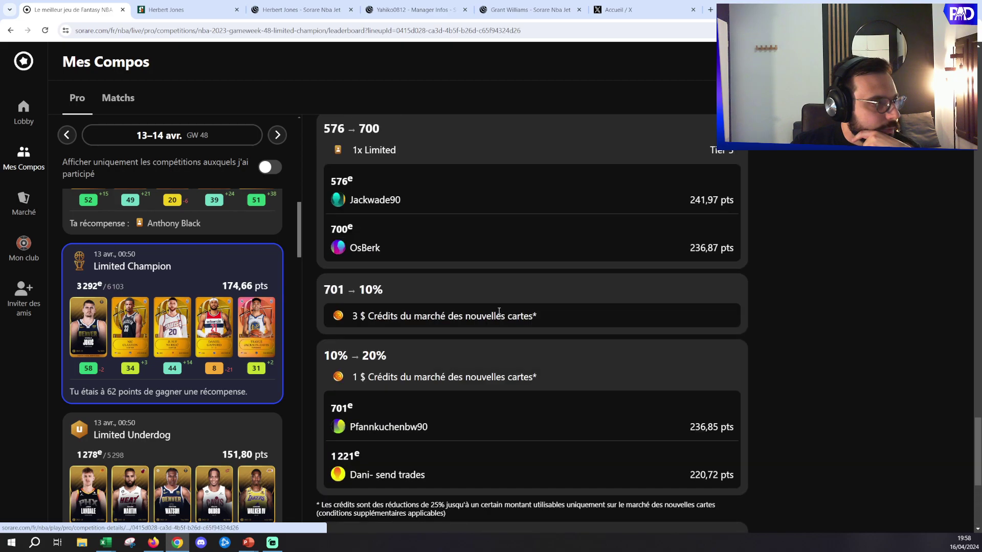
{"action": "scroll", "coordinate": [480, 310], "scroll_direction": "up", "scroll_amount": 4}
{"action": "scroll", "coordinate": [376, 325], "scroll_direction": "down", "scroll_amount": 3}
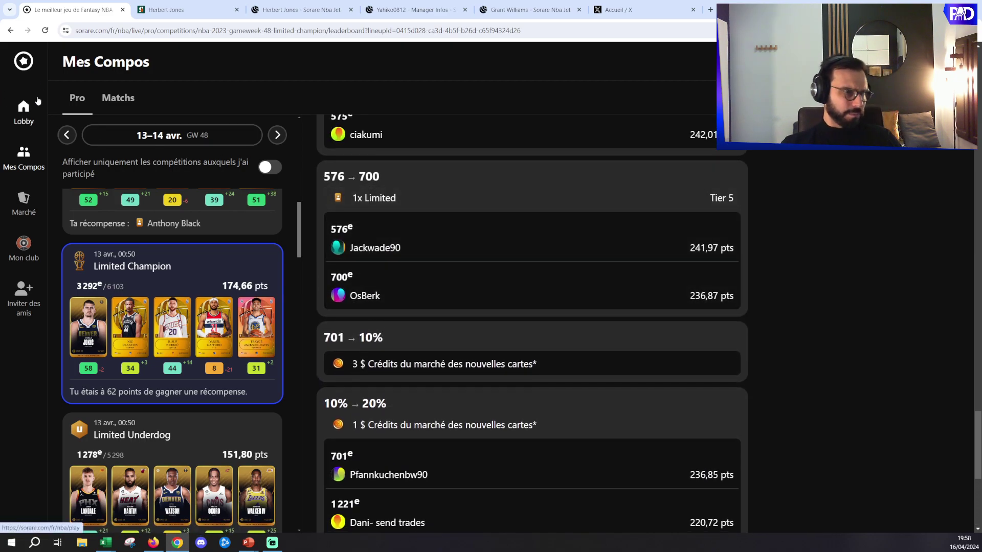
{"action": "left_click", "coordinate": [23, 108]}
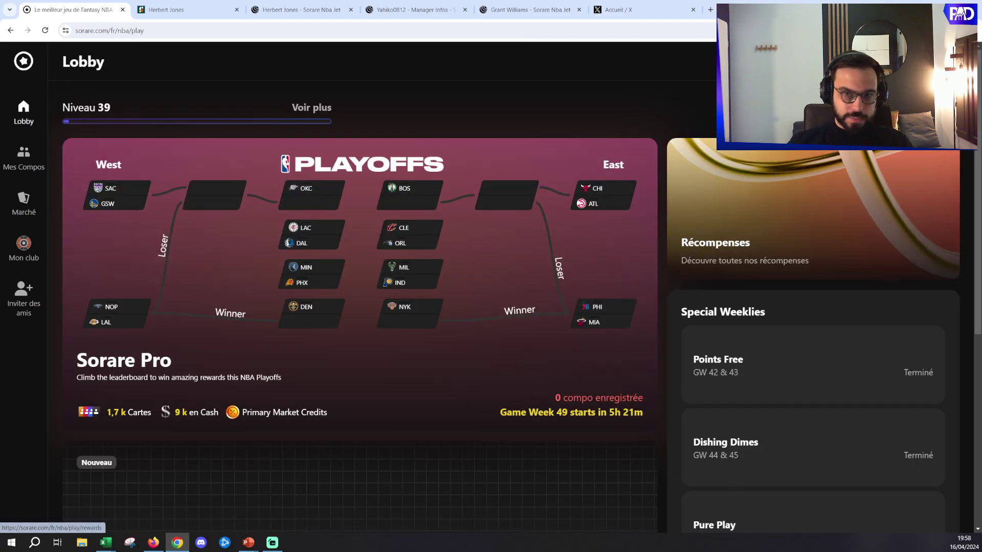